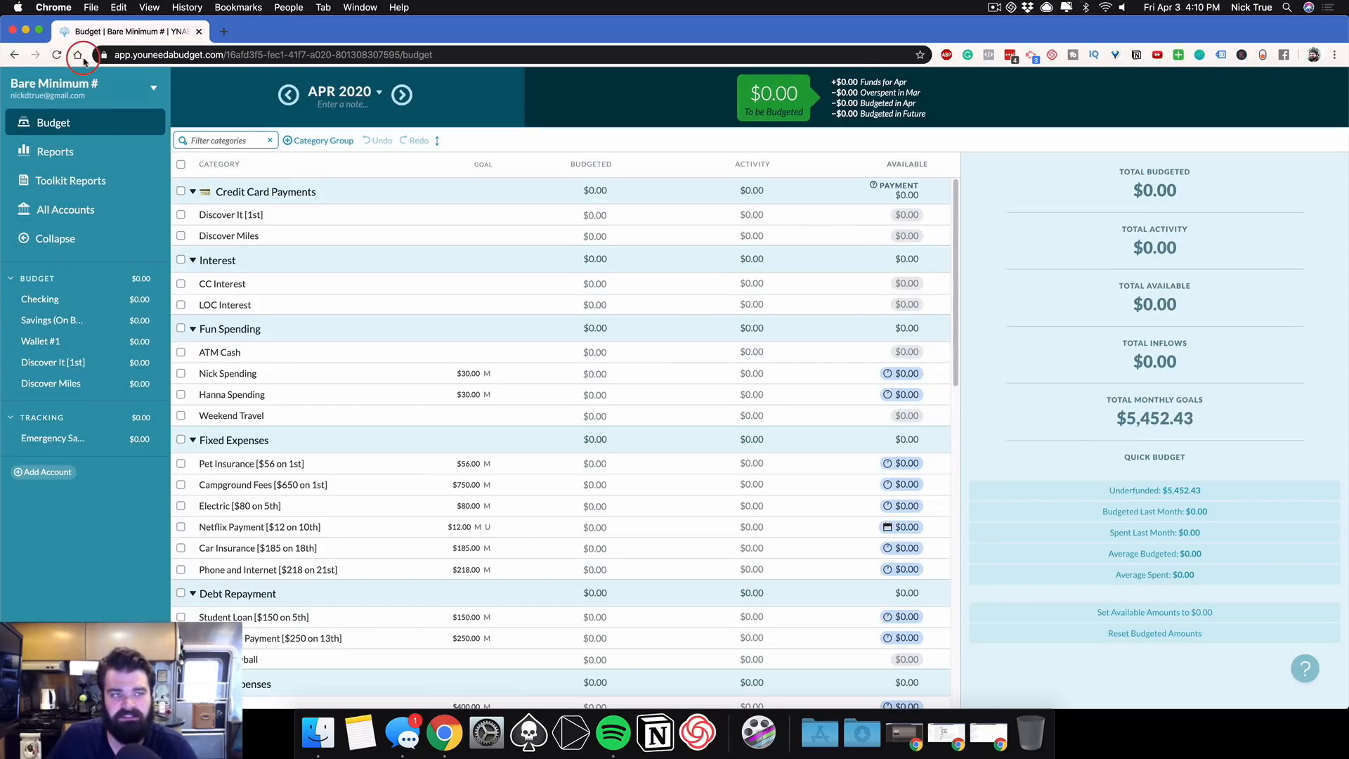
Add a category group named Bare Minimums to the April 2020 budget.
{"action": "left_click_drag", "start_coordinate": [952, 204], "coordinate": [937, 157]}
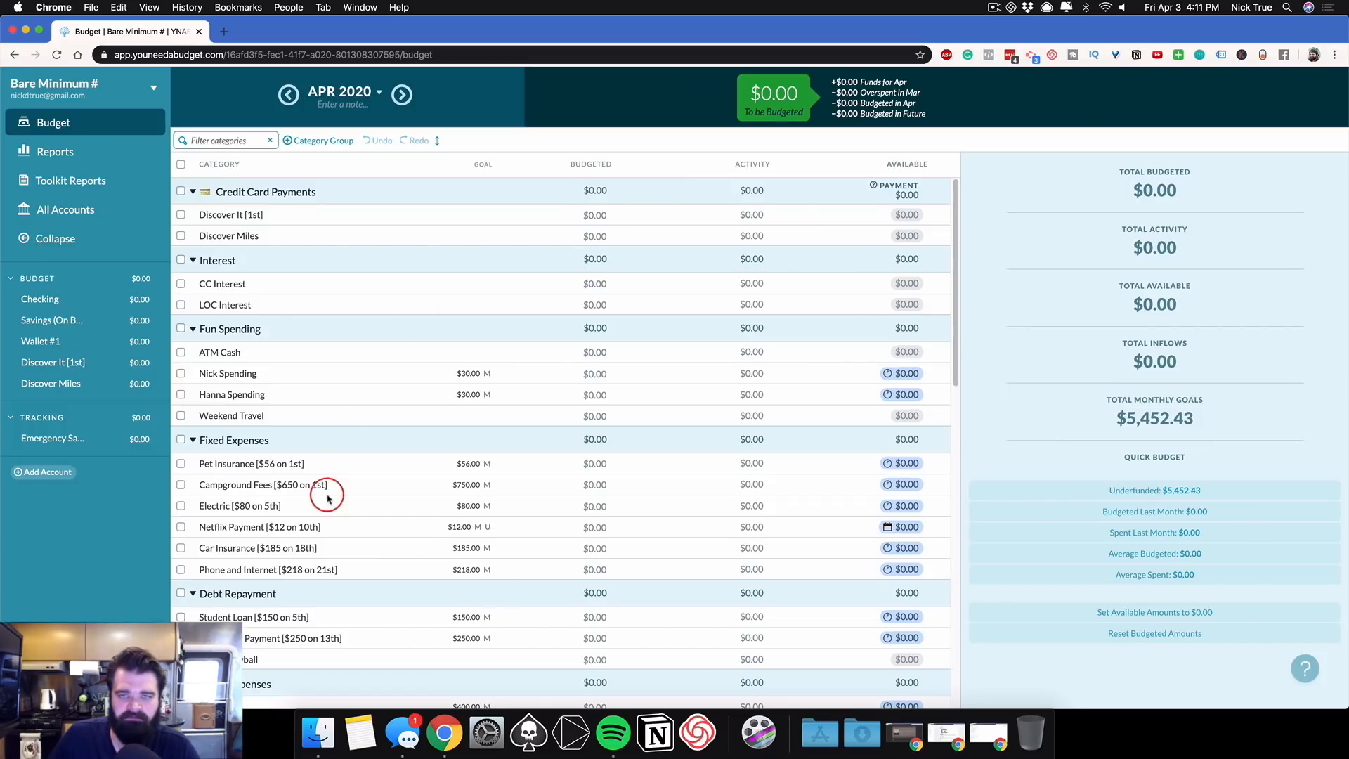
{"action": "left_click_drag", "start_coordinate": [962, 214], "coordinate": [949, 184]}
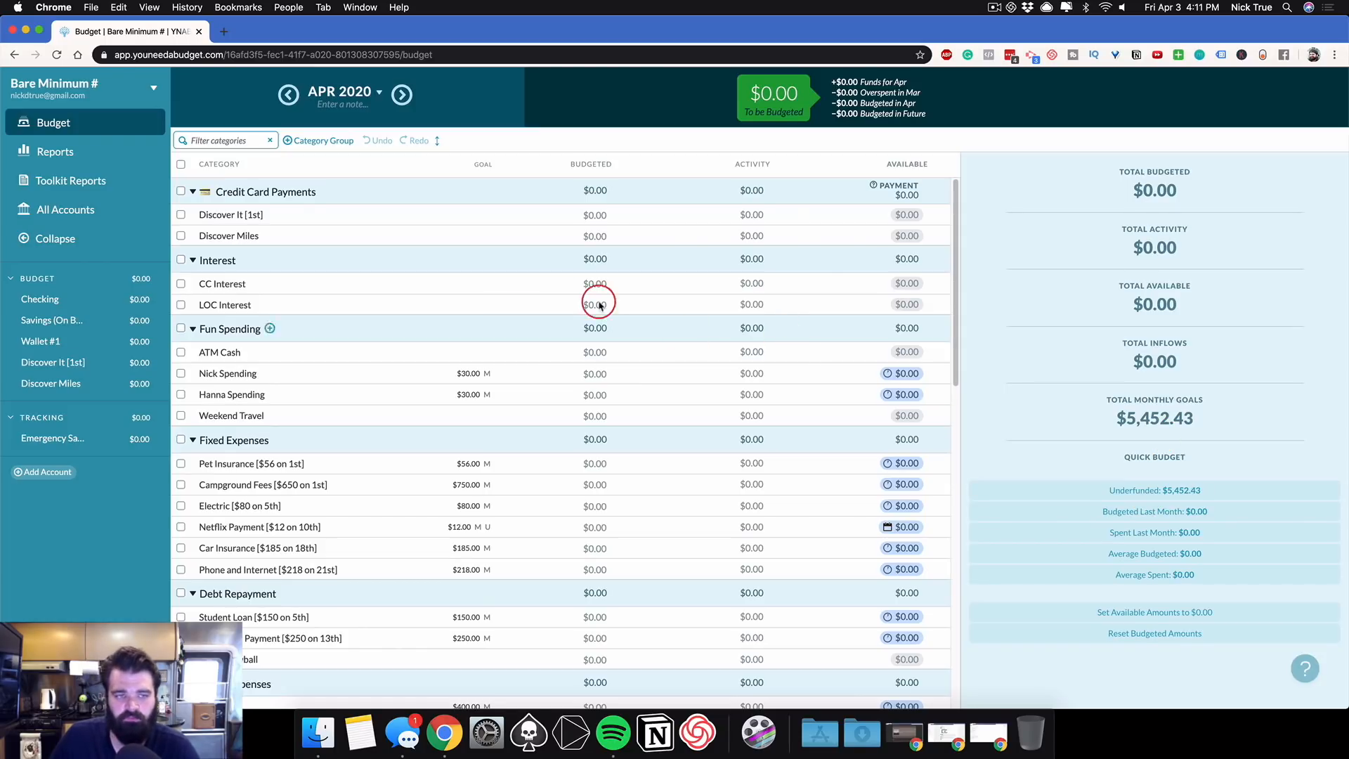
{"action": "left_click", "coordinate": [322, 144]}
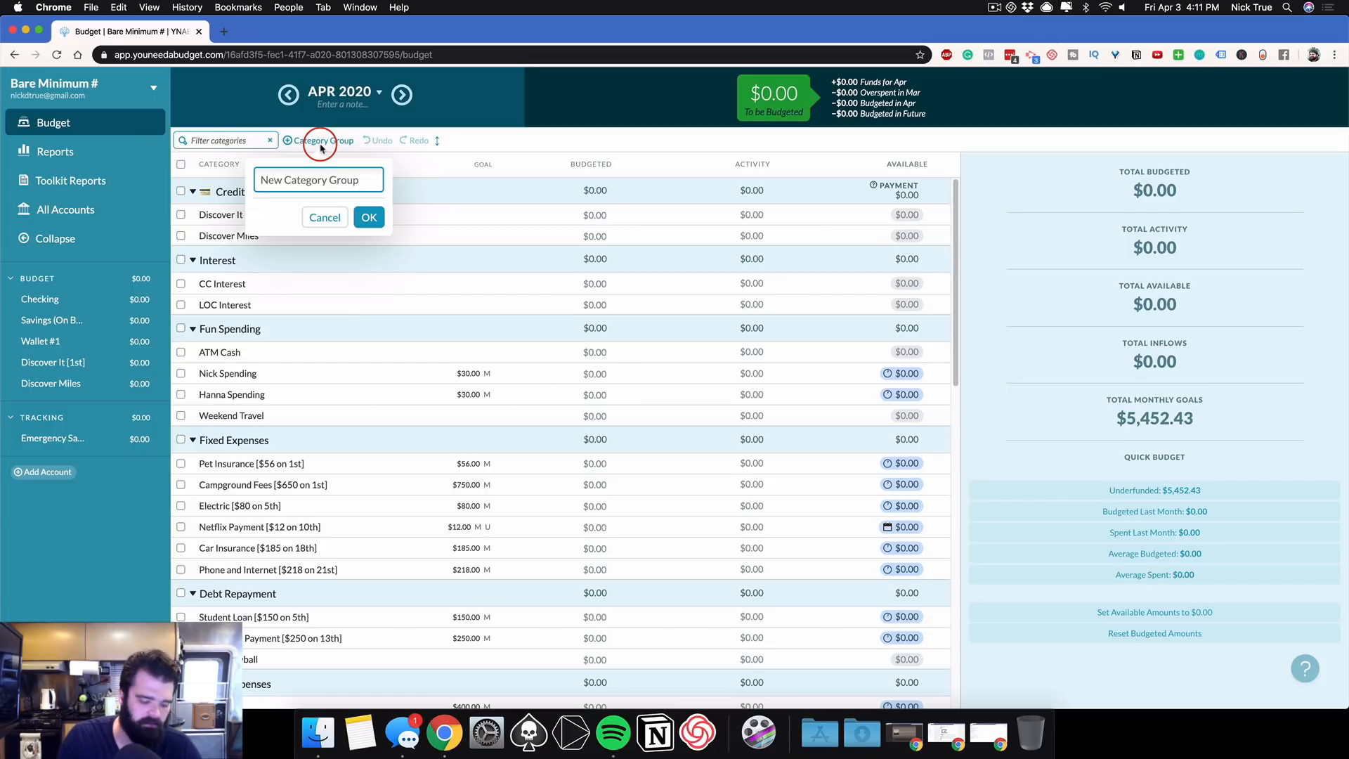
{"action": "type", "text": "Bare M"}
Add a second category group named Nice To Haves.
{"action": "left_click", "coordinate": [309, 144]}
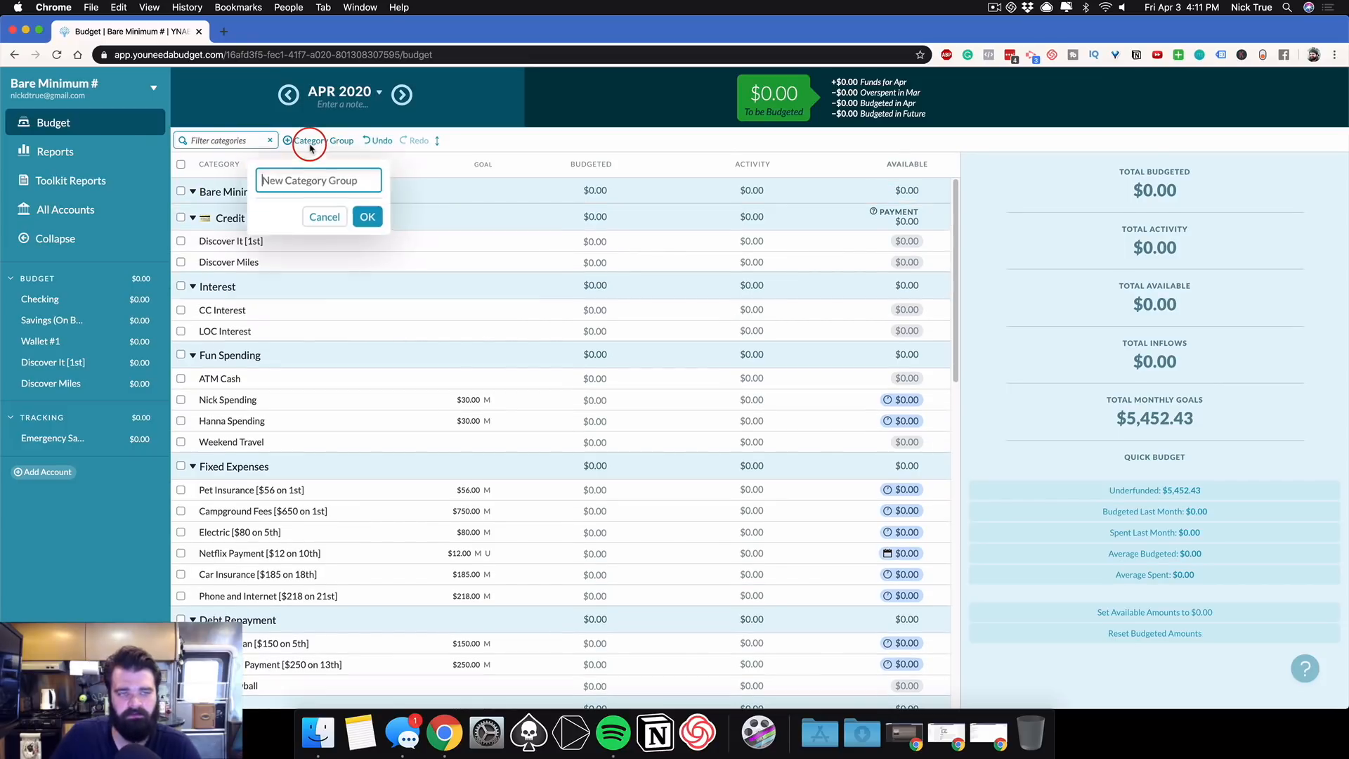
{"action": "type", "text": "Nick"}
{"action": "type", "text": " To Have"}
{"action": "key", "text": "Return"}
Add an Everything Else category group and order the new groups as Bare Minimums, Nice To Haves, Everything Else.
{"action": "left_click", "coordinate": [310, 144]}
{"action": "type", "text": "Everything Else"}
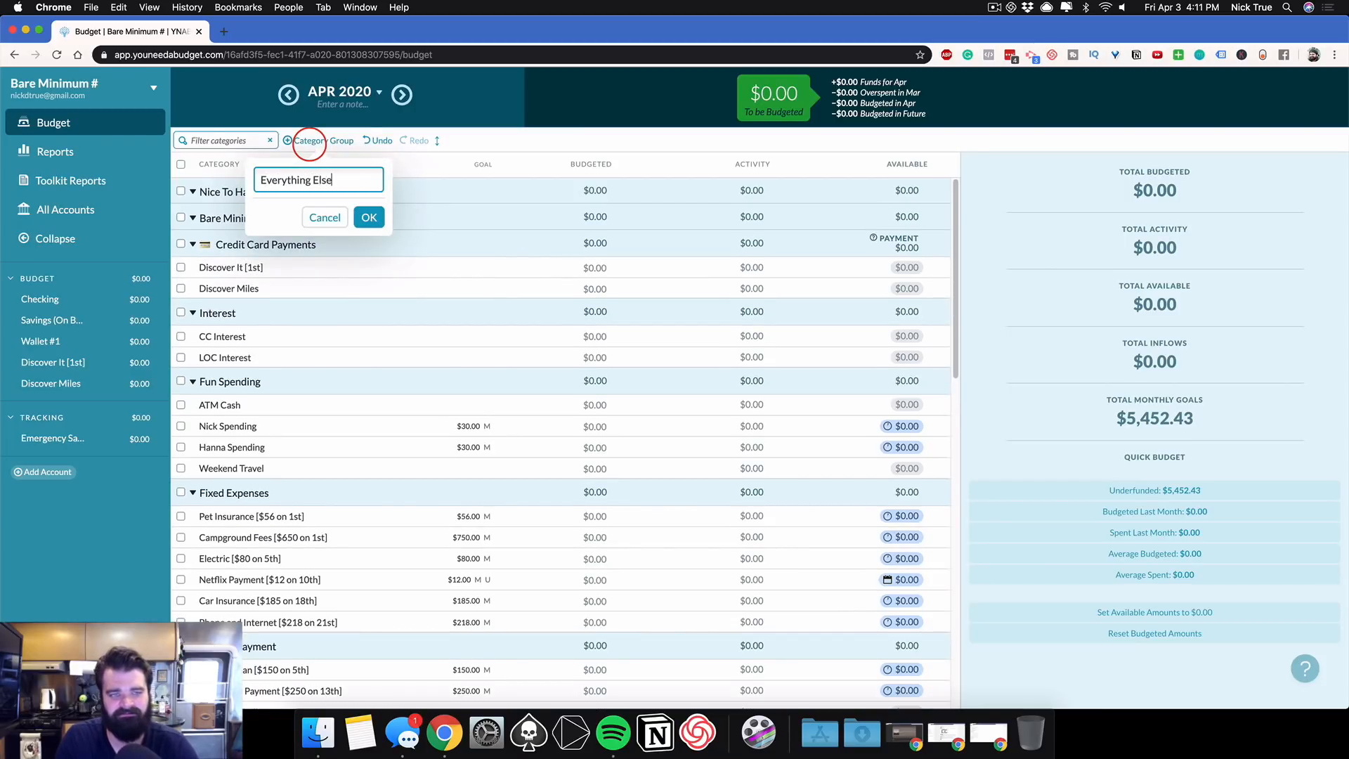
{"action": "key", "text": "Return"}
{"action": "left_click_drag", "start_coordinate": [316, 244], "coordinate": [304, 211]}
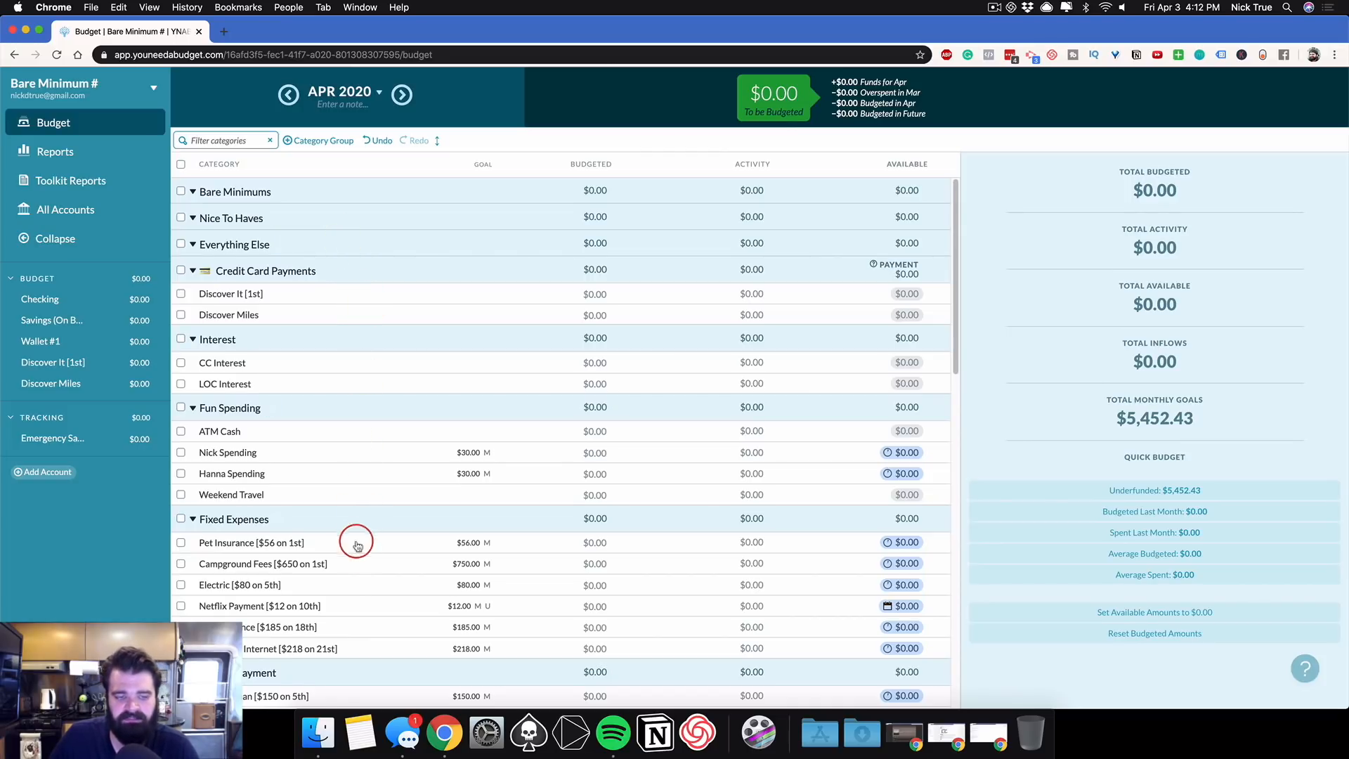
Move the Pet Insurance, Electric and Campground Fees categories from Fixed Expenses into the Bare Minimums group.
{"action": "left_click_drag", "start_coordinate": [352, 542], "coordinate": [336, 215]}
{"action": "left_click_drag", "start_coordinate": [295, 601], "coordinate": [313, 233]}
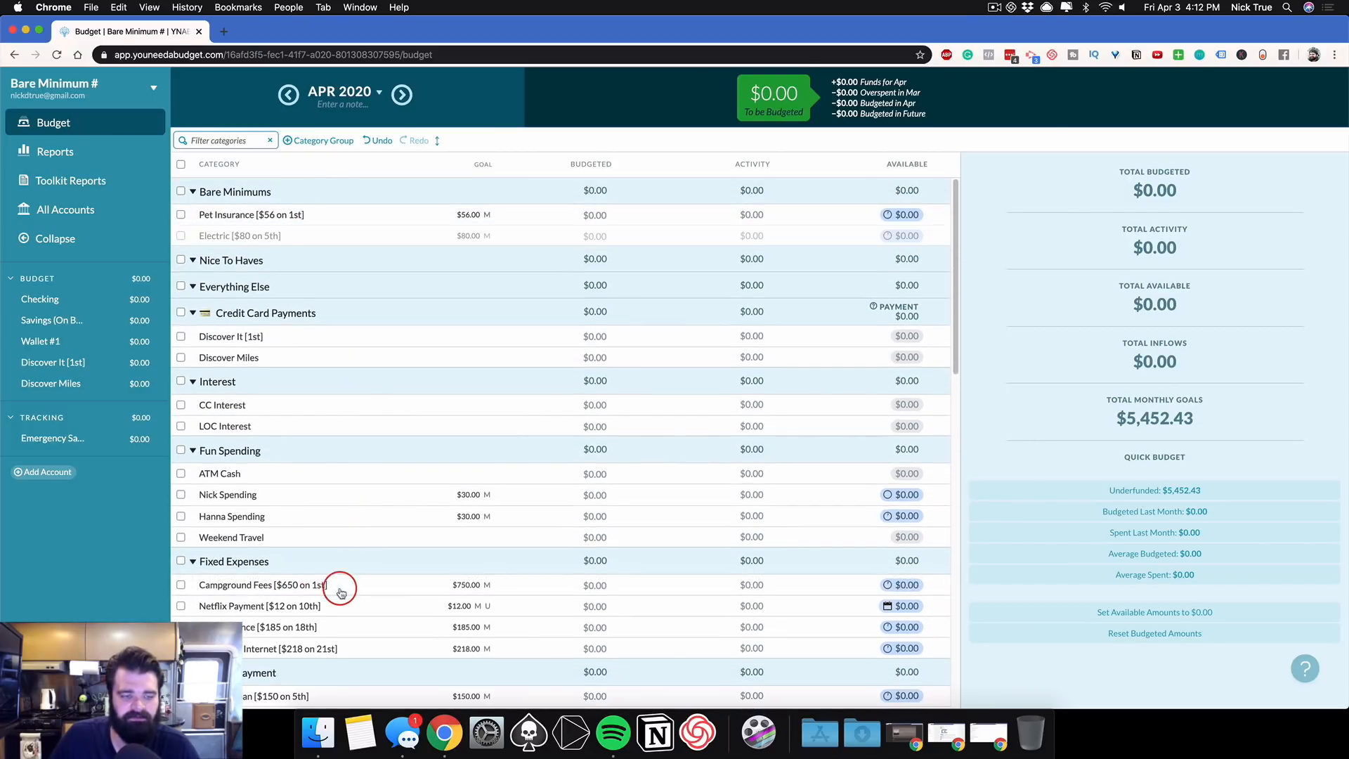
{"action": "left_click_drag", "start_coordinate": [325, 584], "coordinate": [326, 250]}
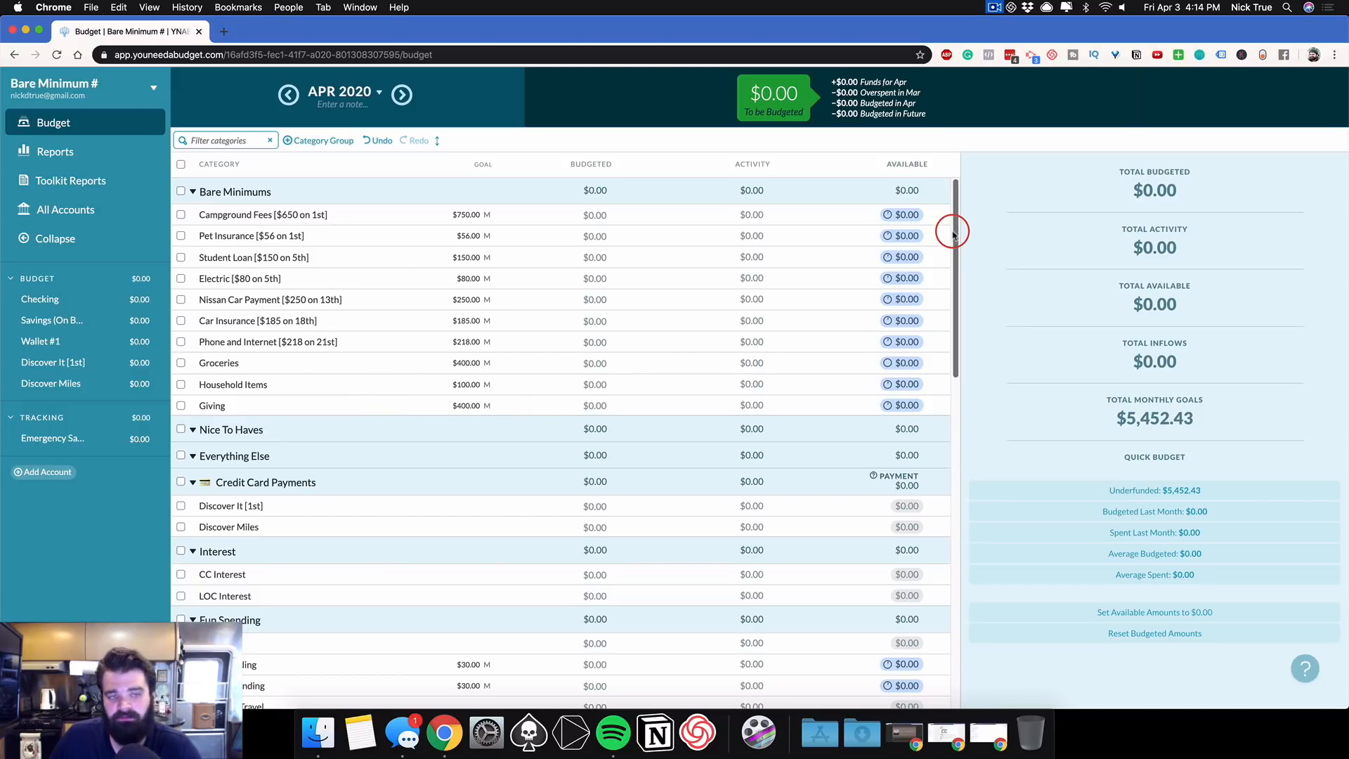
Review the categories and monthly goals sorted into the Bare Minimums and Nice To Haves groups.
{"action": "left_click_drag", "start_coordinate": [954, 234], "coordinate": [953, 211]}
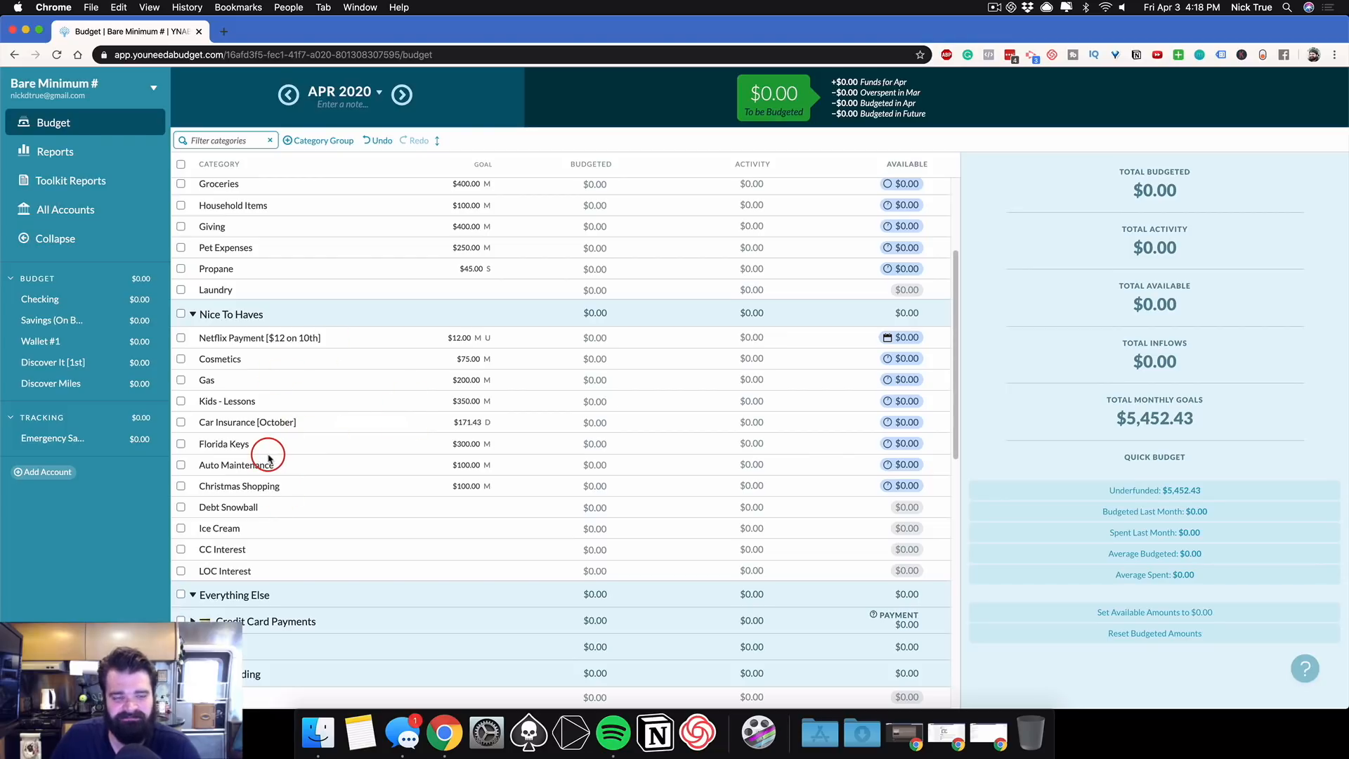
{"action": "left_click", "coordinate": [517, 356]}
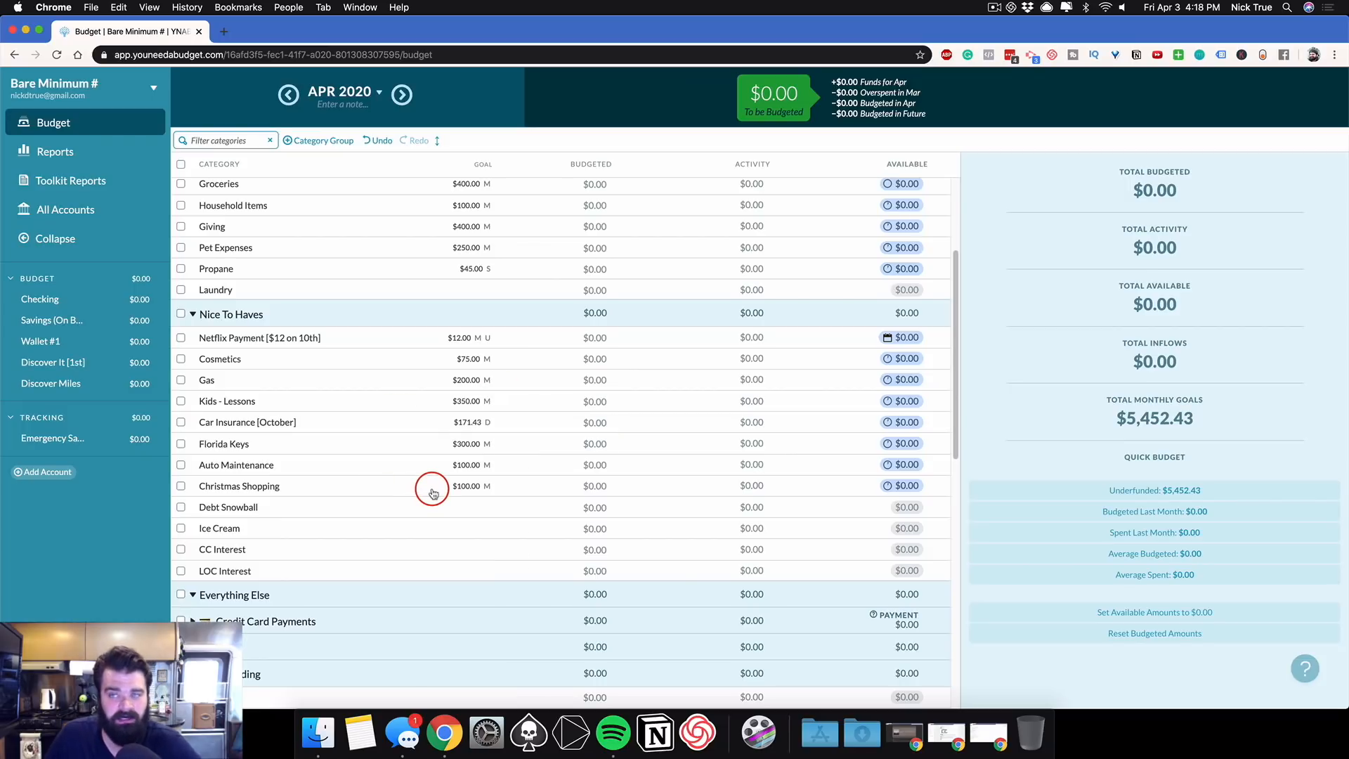
{"action": "scroll", "coordinate": [442, 492], "scroll_direction": "up", "scroll_amount": 3}
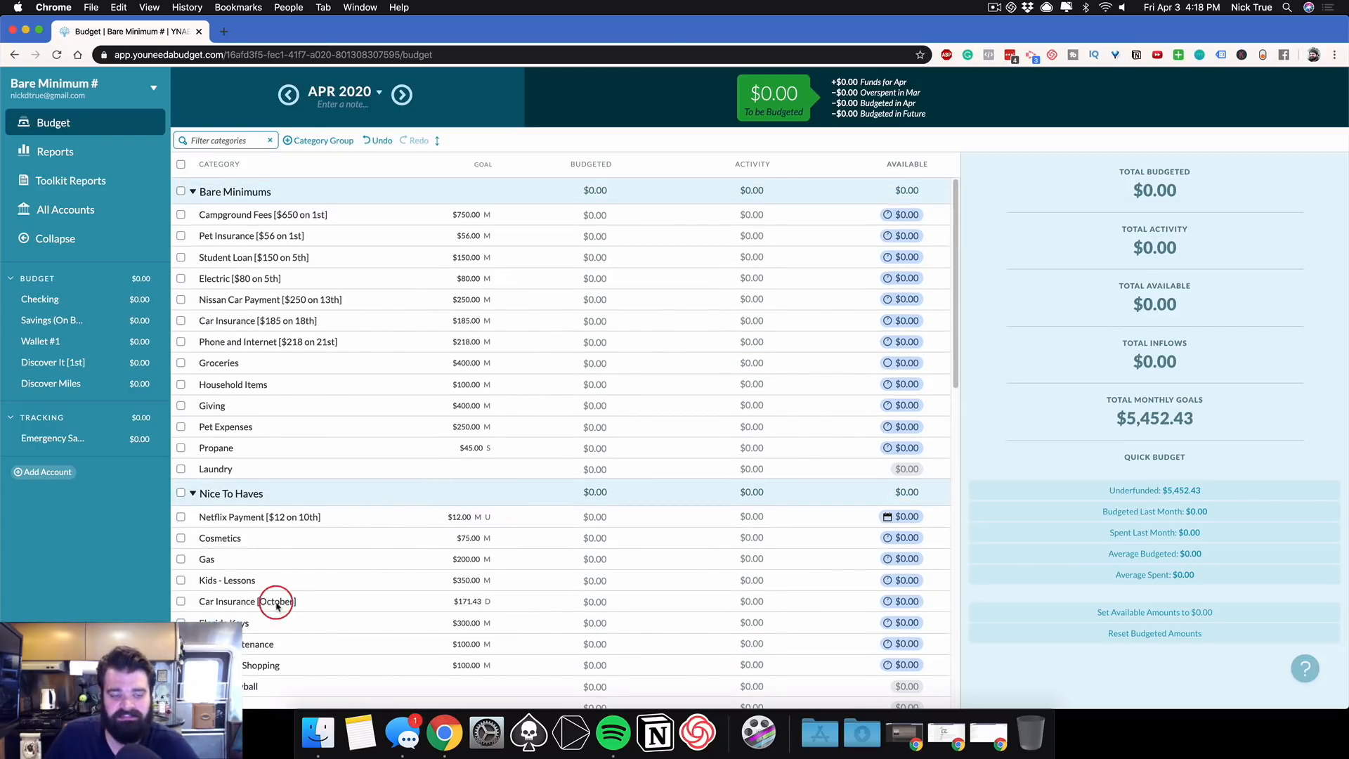
{"action": "scroll", "coordinate": [279, 584], "scroll_direction": "down", "scroll_amount": 2}
{"action": "scroll", "coordinate": [279, 585], "scroll_direction": "down", "scroll_amount": 3}
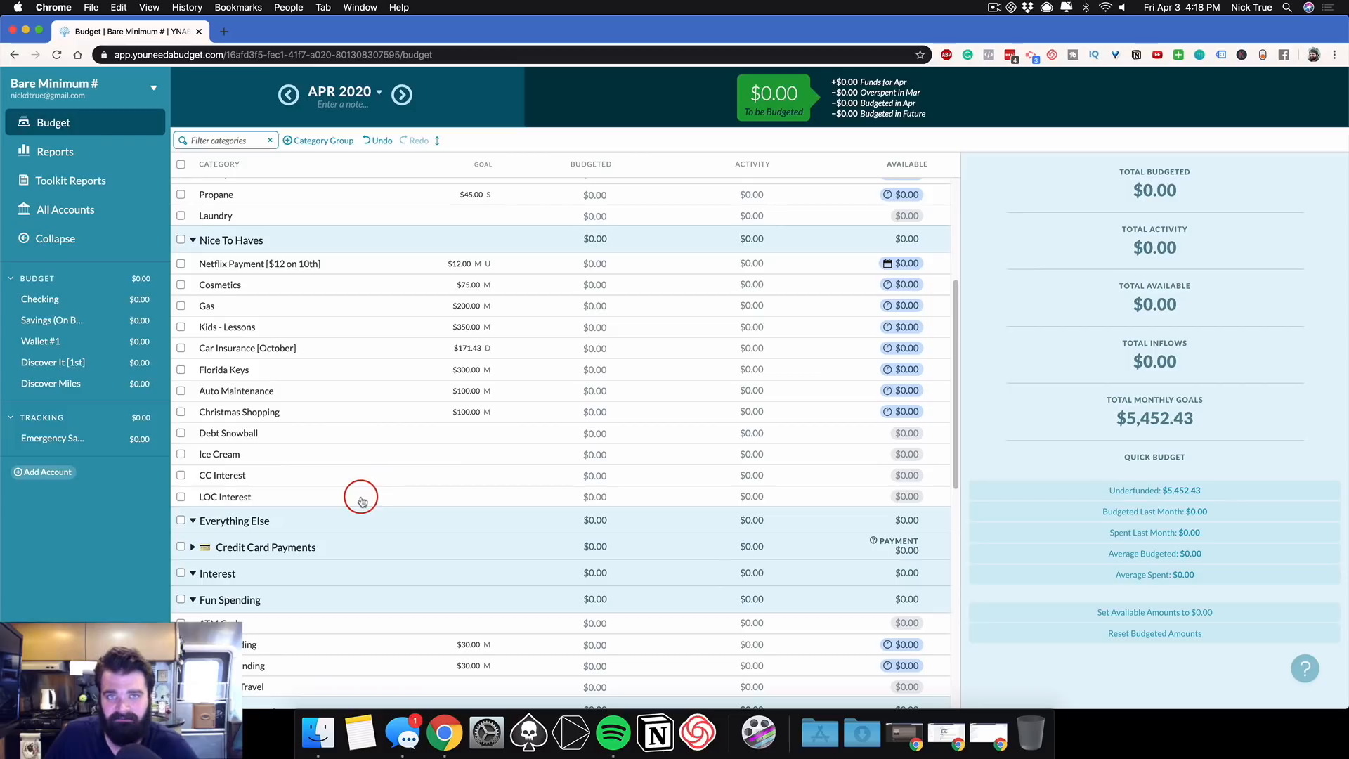
{"action": "scroll", "coordinate": [364, 498], "scroll_direction": "up", "scroll_amount": 4}
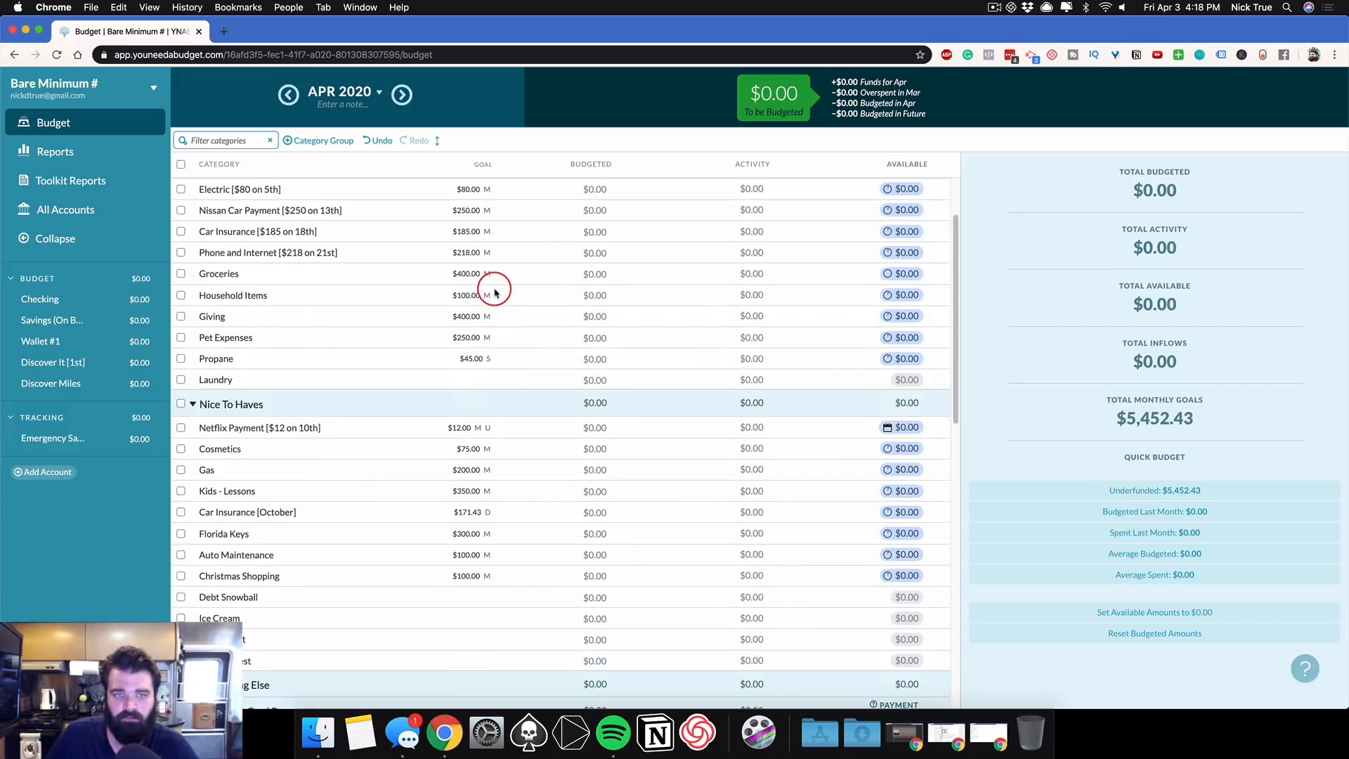
{"action": "scroll", "coordinate": [503, 260], "scroll_direction": "up", "scroll_amount": 2}
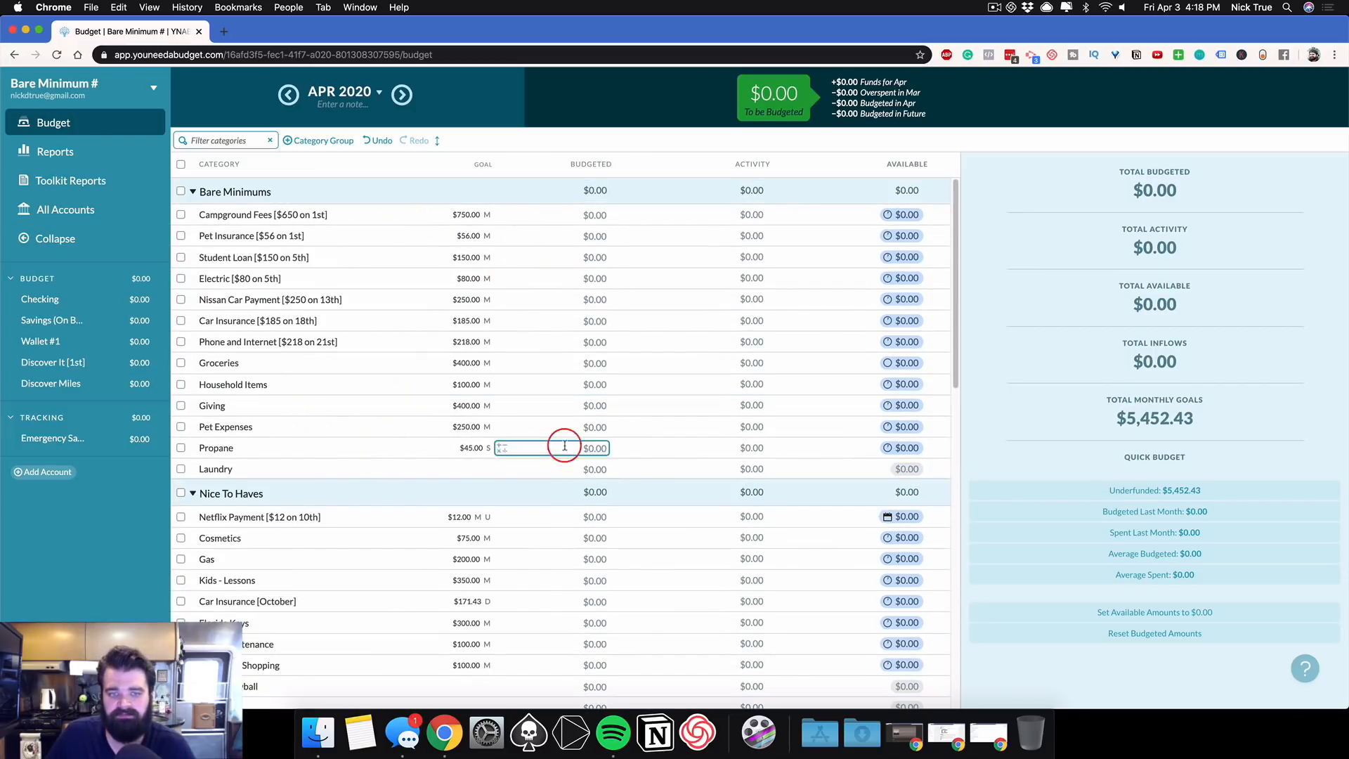
Review the remaining categories further down the budget, including those that belong under Everything Else.
{"action": "left_click_drag", "start_coordinate": [954, 239], "coordinate": [951, 528]}
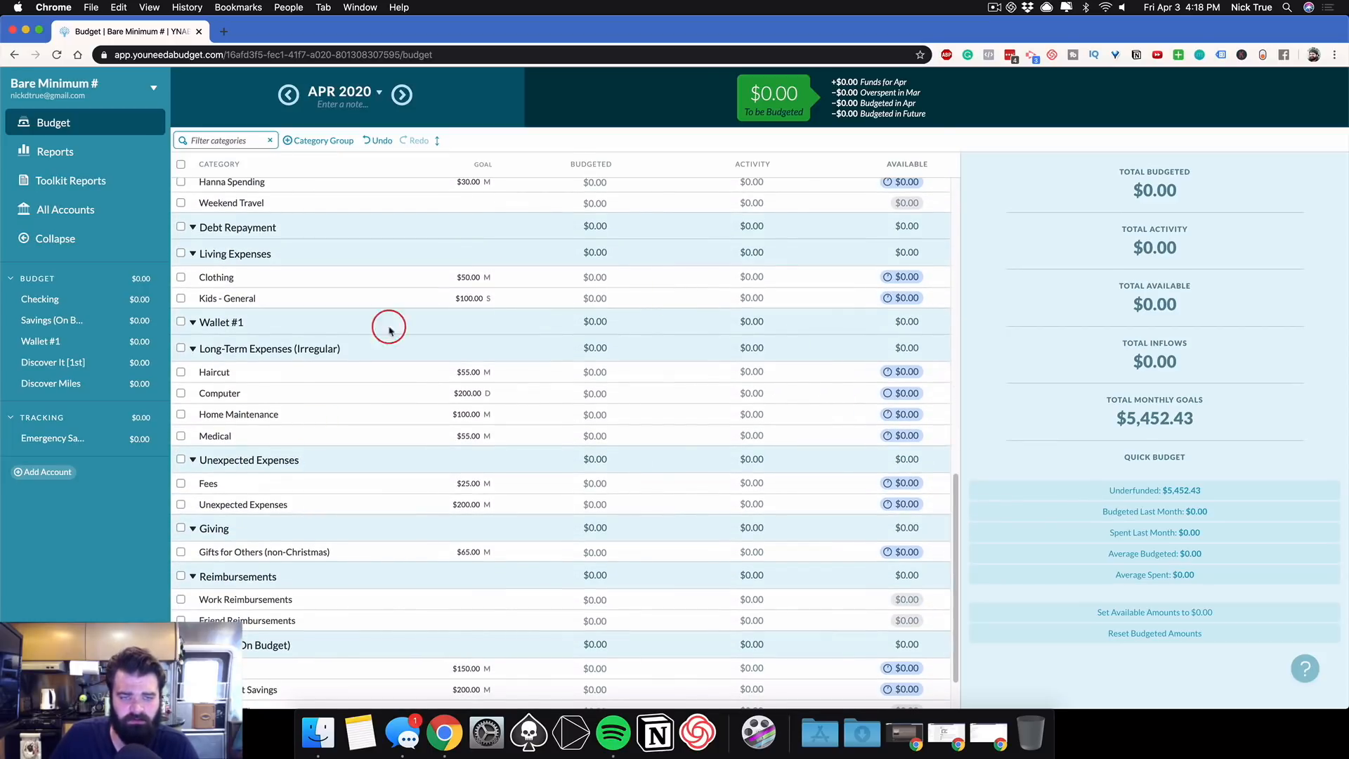
{"action": "scroll", "coordinate": [362, 436], "scroll_direction": "down", "scroll_amount": 2}
{"action": "scroll", "coordinate": [419, 440], "scroll_direction": "up", "scroll_amount": 5}
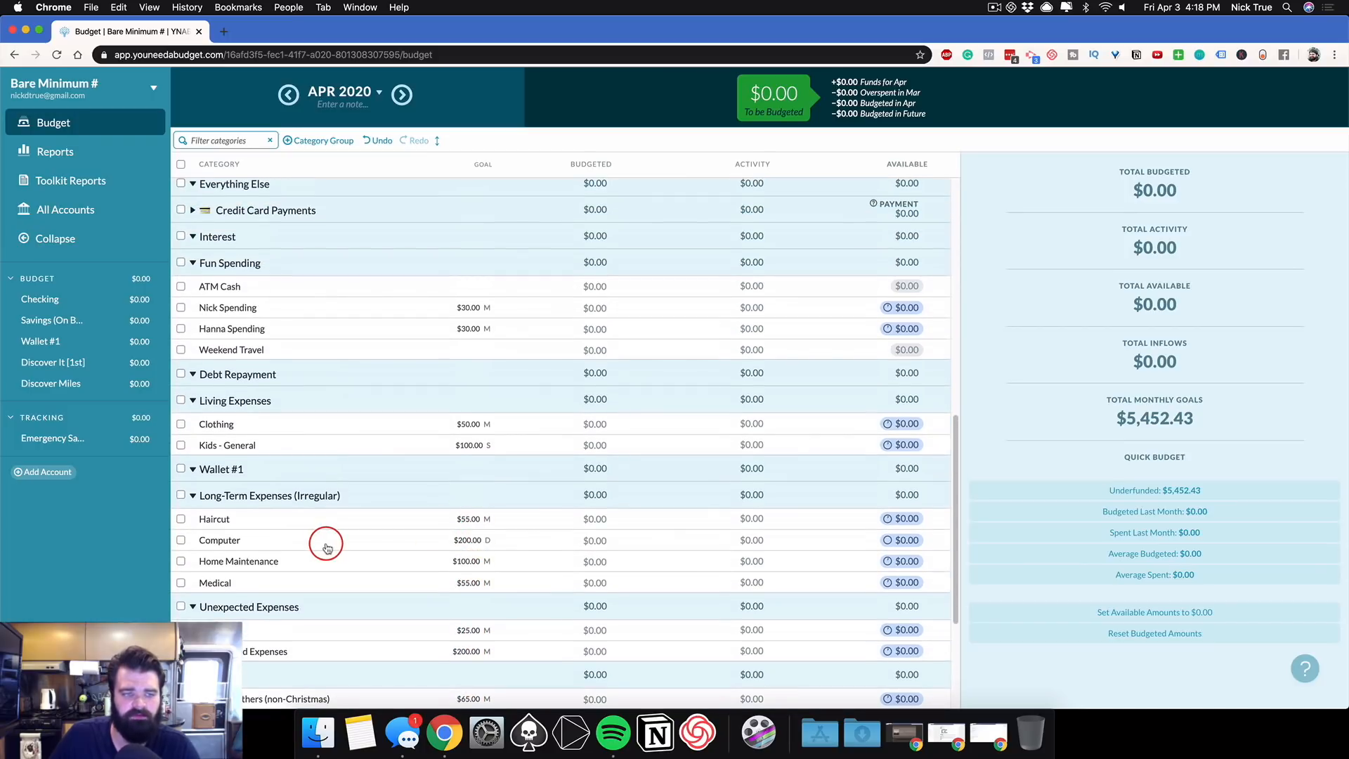
{"action": "scroll", "coordinate": [327, 545], "scroll_direction": "up", "scroll_amount": 3}
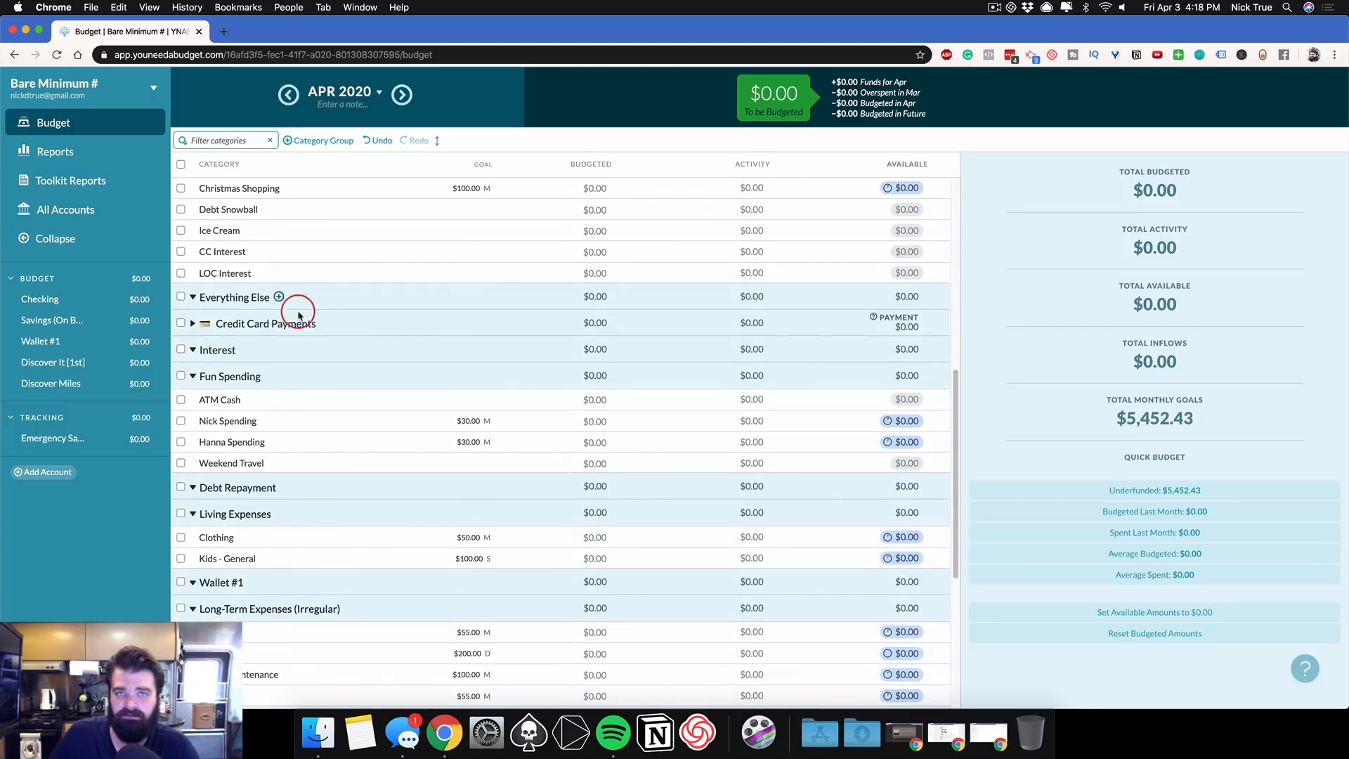
{"action": "scroll", "coordinate": [330, 348], "scroll_direction": "up", "scroll_amount": 5}
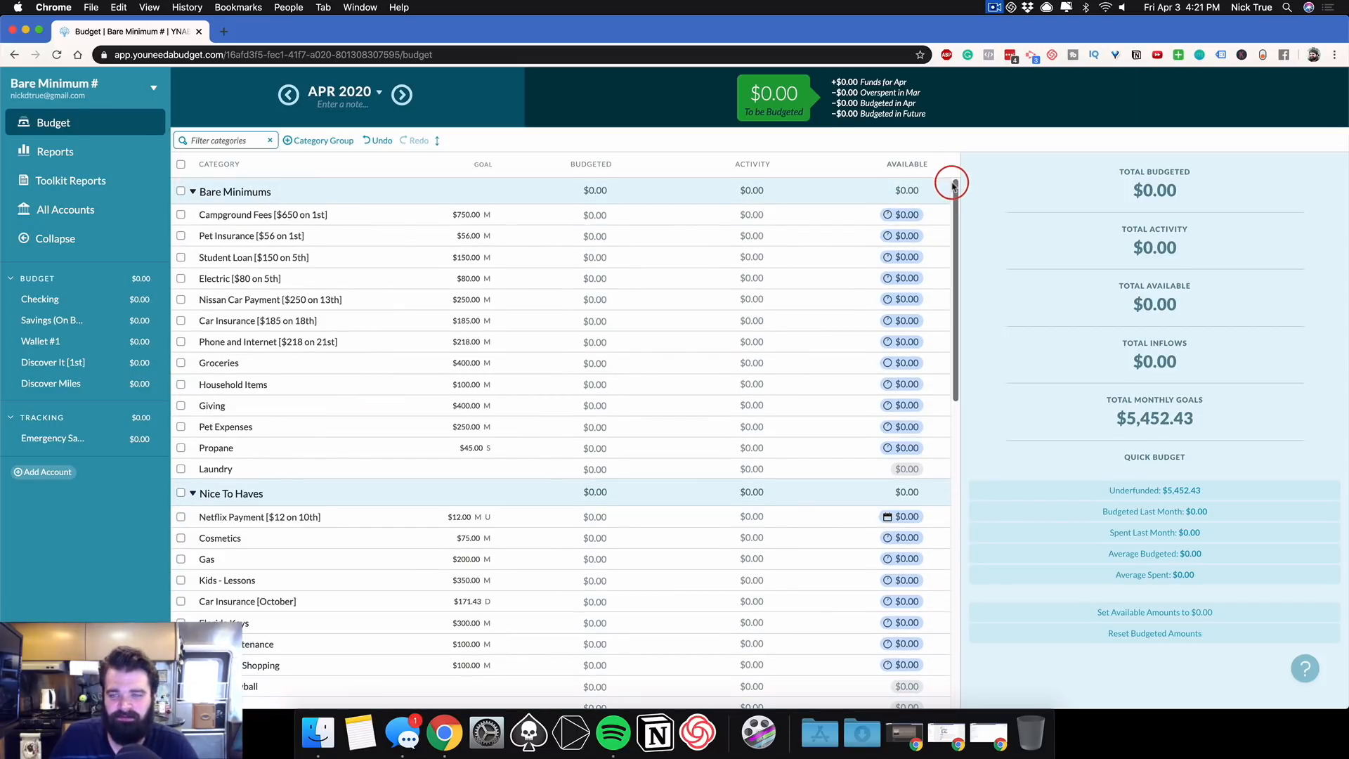
{"action": "left_click_drag", "start_coordinate": [955, 180], "coordinate": [975, 406]}
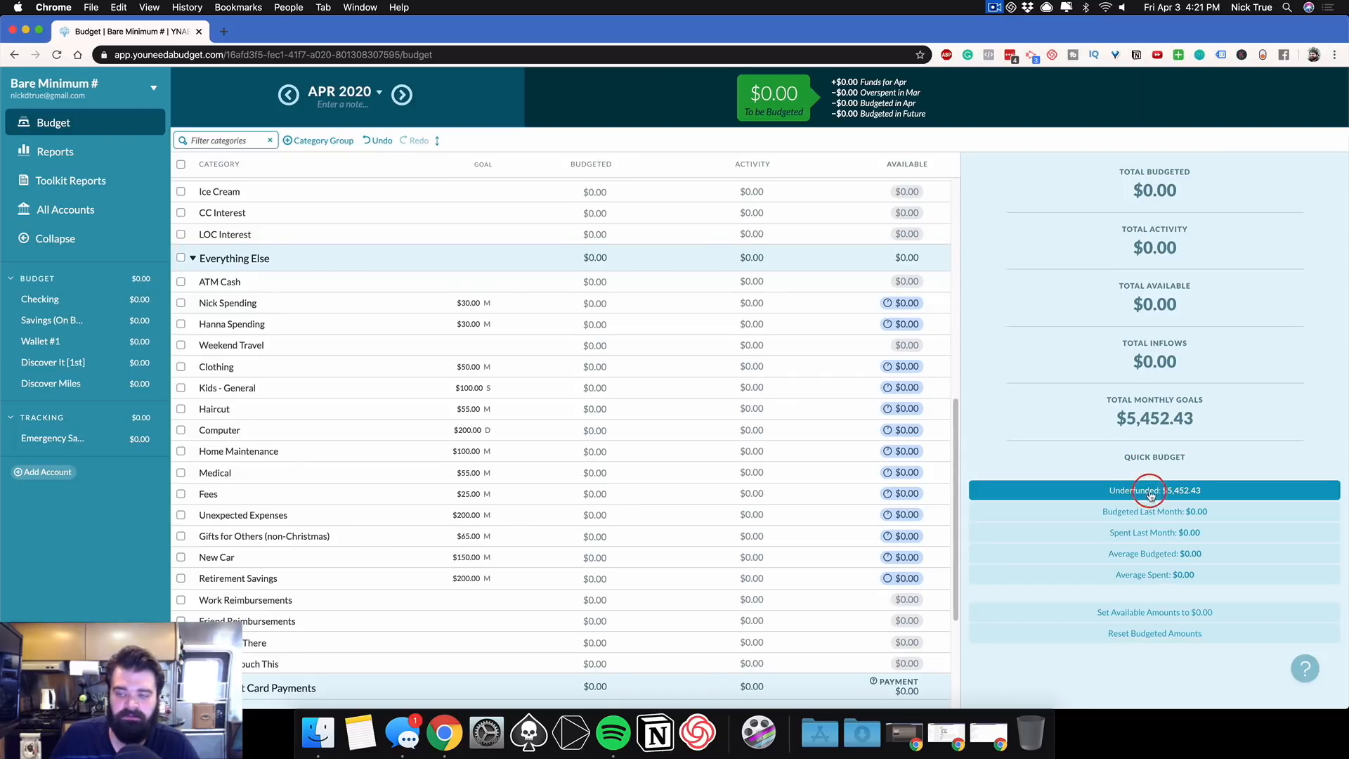
{"action": "left_click_drag", "start_coordinate": [956, 421], "coordinate": [992, 167]}
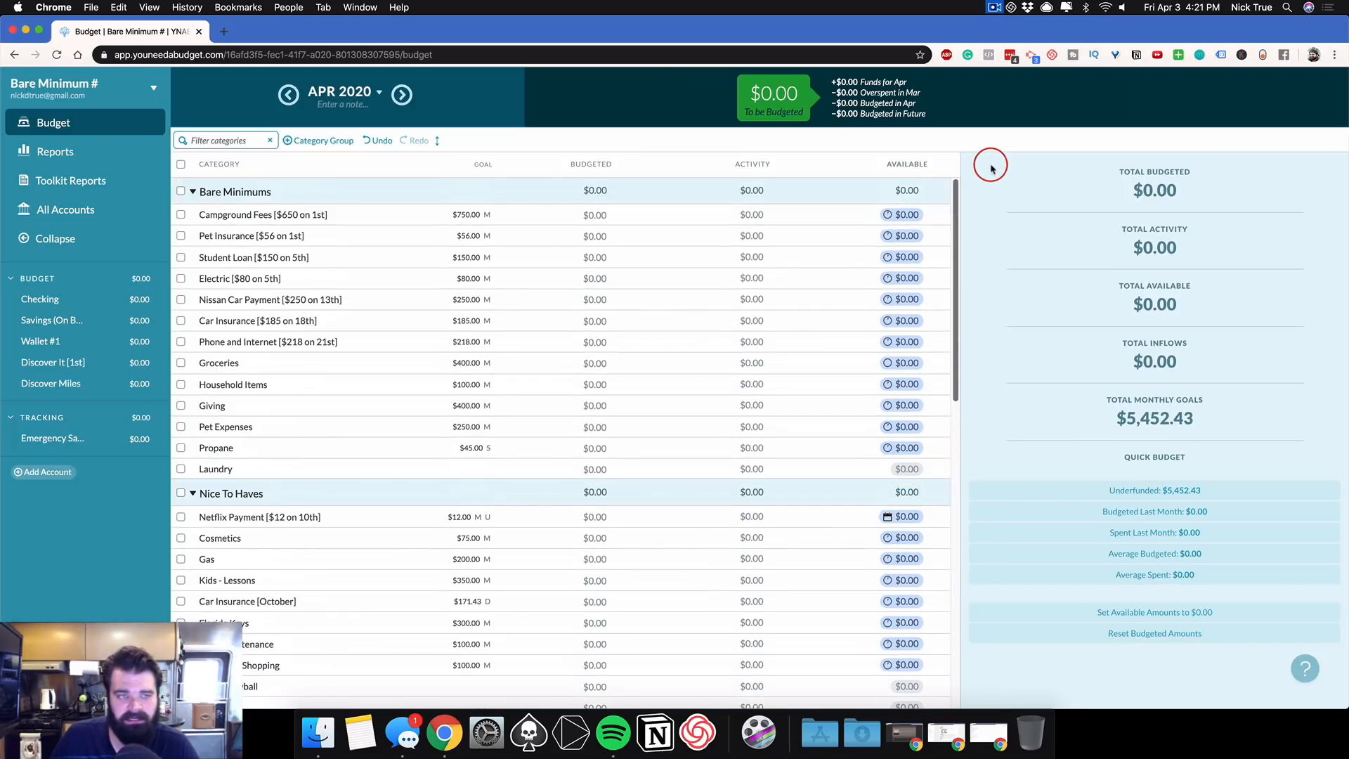
Select all Bare Minimums categories and compare their underfunded amount with that of the whole budget.
{"action": "left_click", "coordinate": [180, 191]}
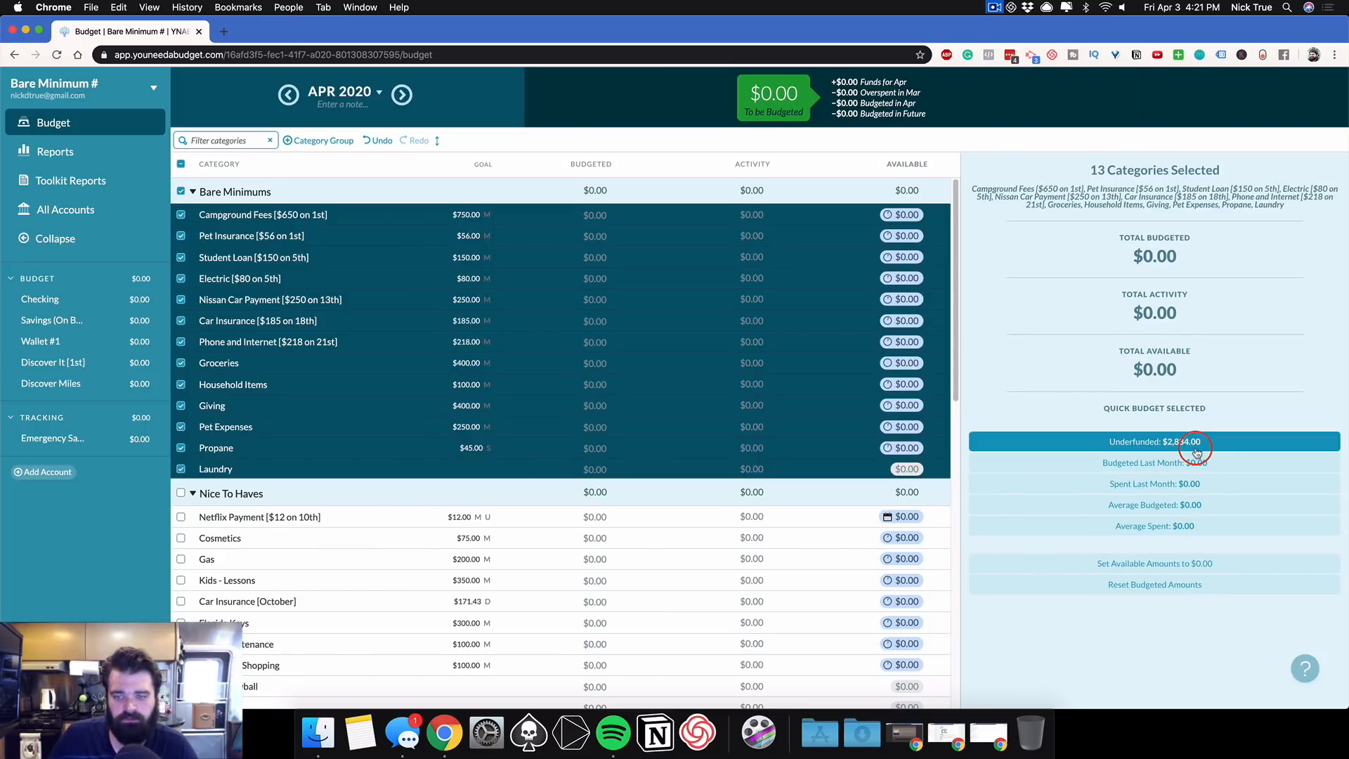
{"action": "left_click", "coordinate": [180, 191]}
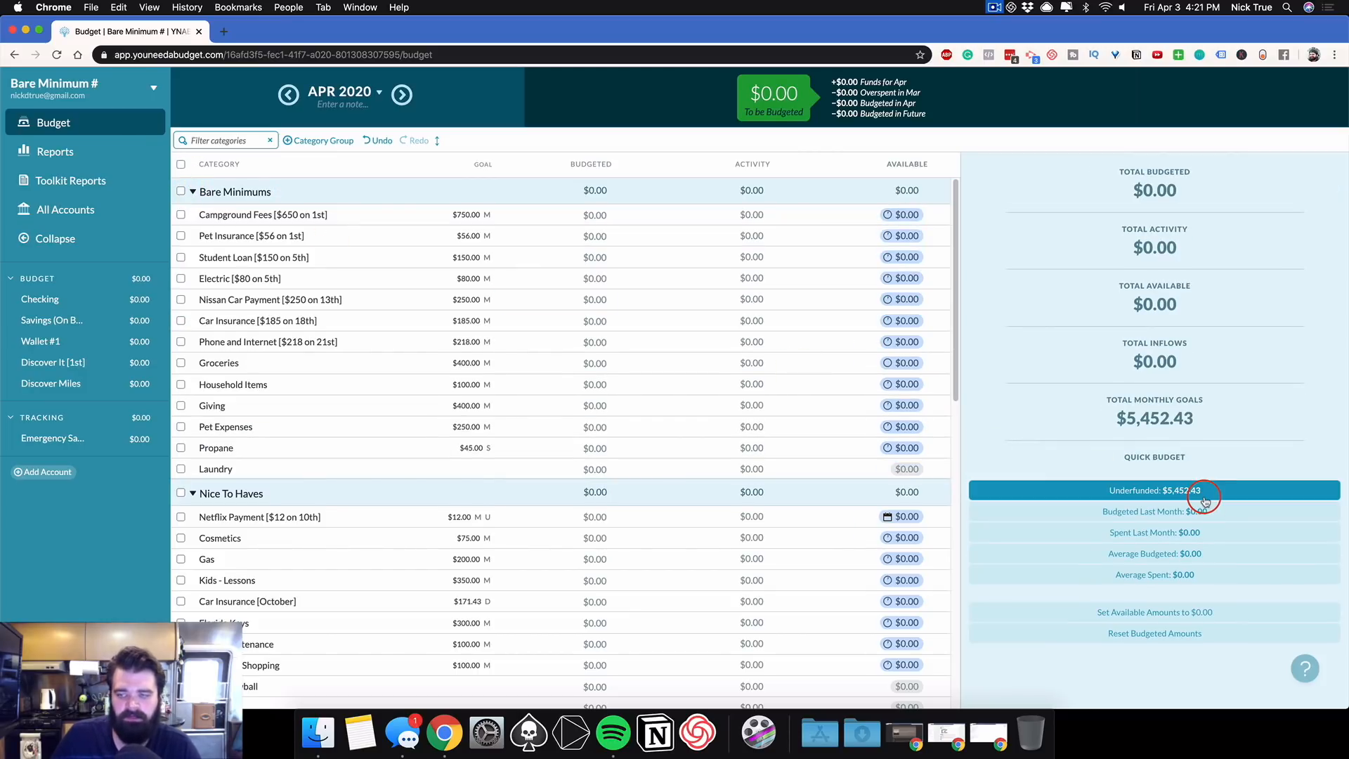
{"action": "left_click", "coordinate": [180, 191]}
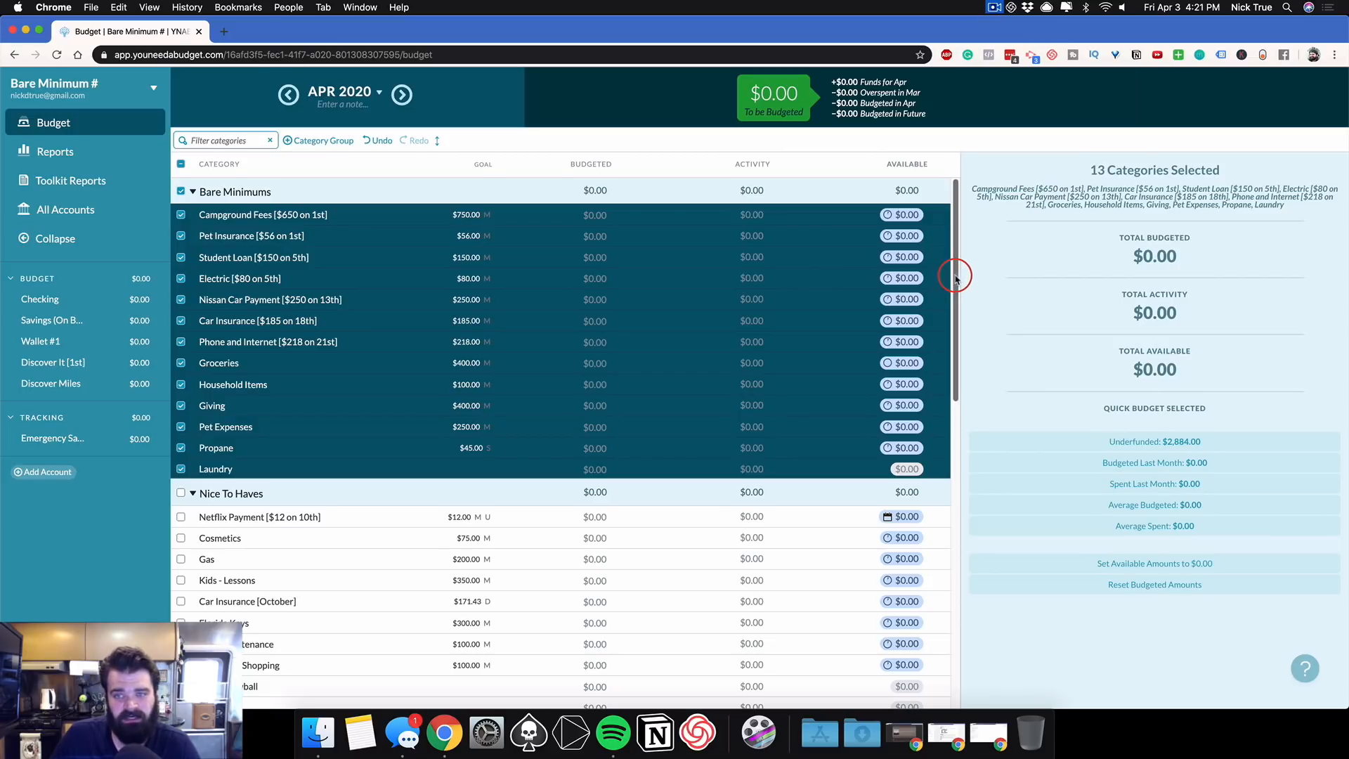
{"action": "left_click_drag", "start_coordinate": [955, 278], "coordinate": [963, 382]}
{"action": "left_click", "coordinate": [603, 406]}
{"action": "left_click", "coordinate": [774, 416]}
{"action": "scroll", "coordinate": [773, 420], "scroll_direction": "down", "scroll_amount": 3}
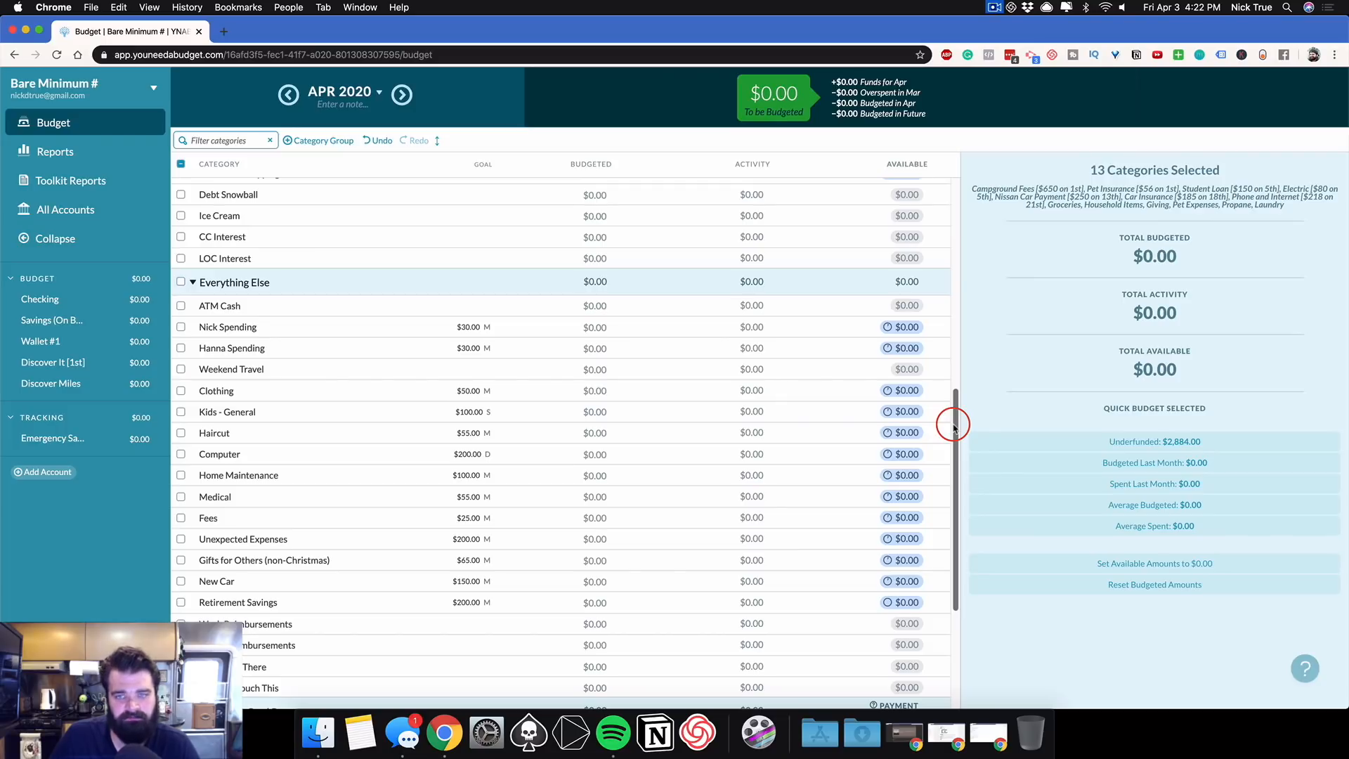
{"action": "scroll", "coordinate": [955, 426], "scroll_direction": "up", "scroll_amount": 10}
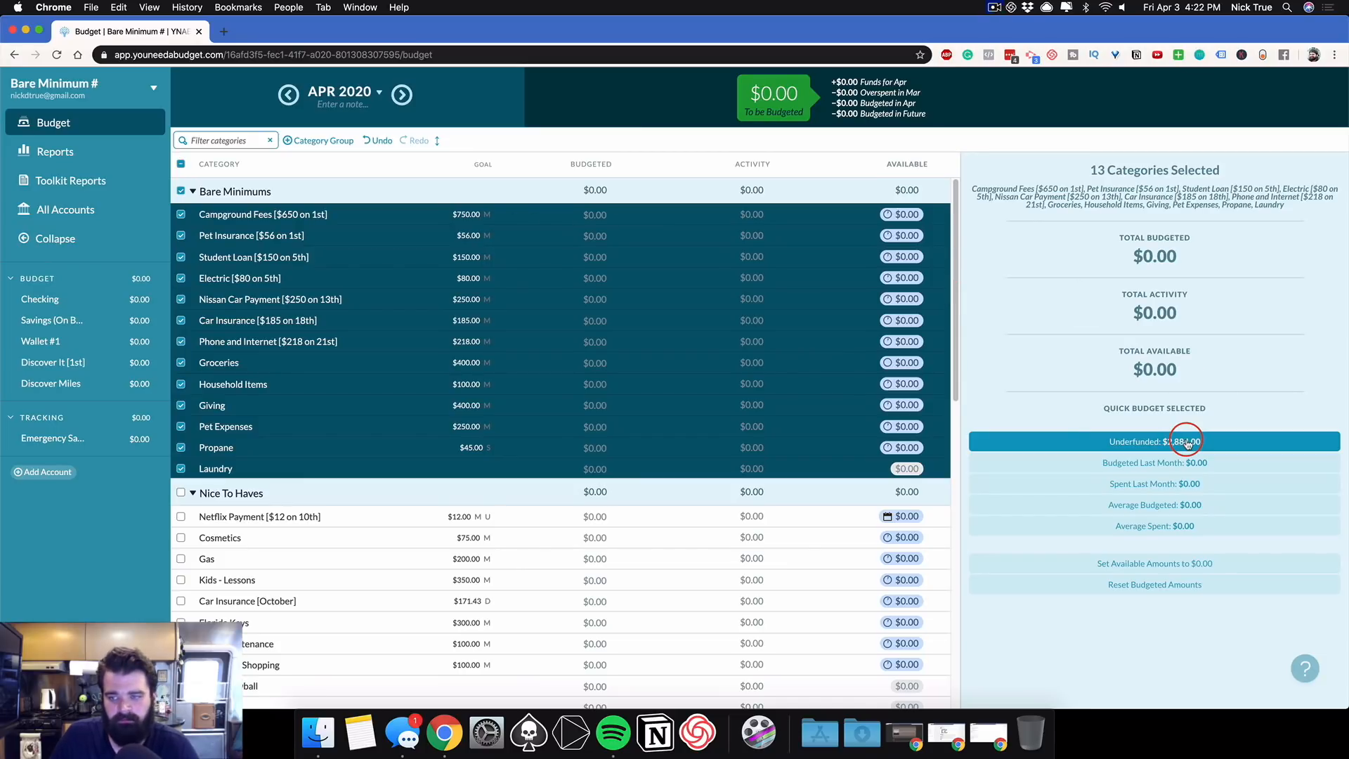
Open the archived YNAB In A Crisis budget in a separate browser tab, keeping the Bare Minimum # budget open.
{"action": "left_click", "coordinate": [104, 104]}
{"action": "right_click", "coordinate": [63, 148]}
{"action": "left_click", "coordinate": [105, 157]}
{"action": "left_click", "coordinate": [271, 35]}
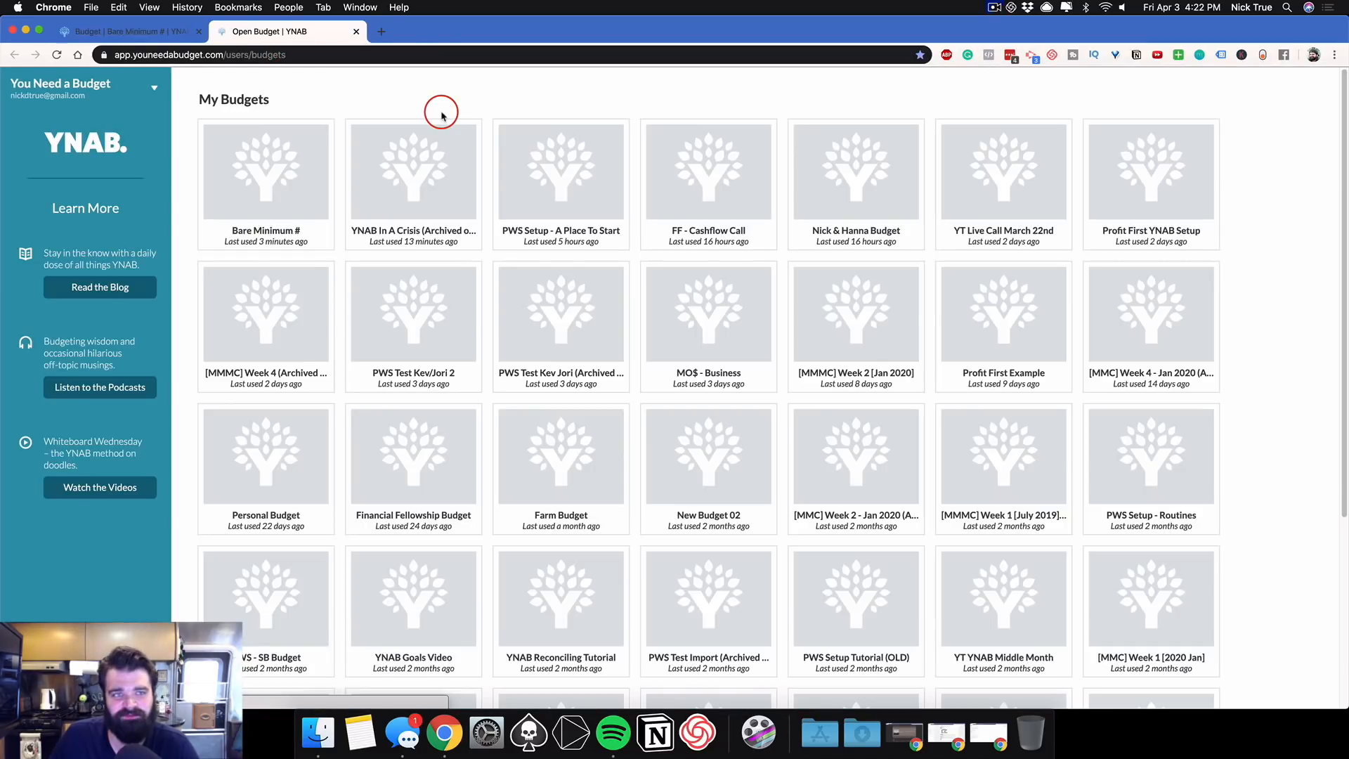
{"action": "left_click", "coordinate": [390, 185]}
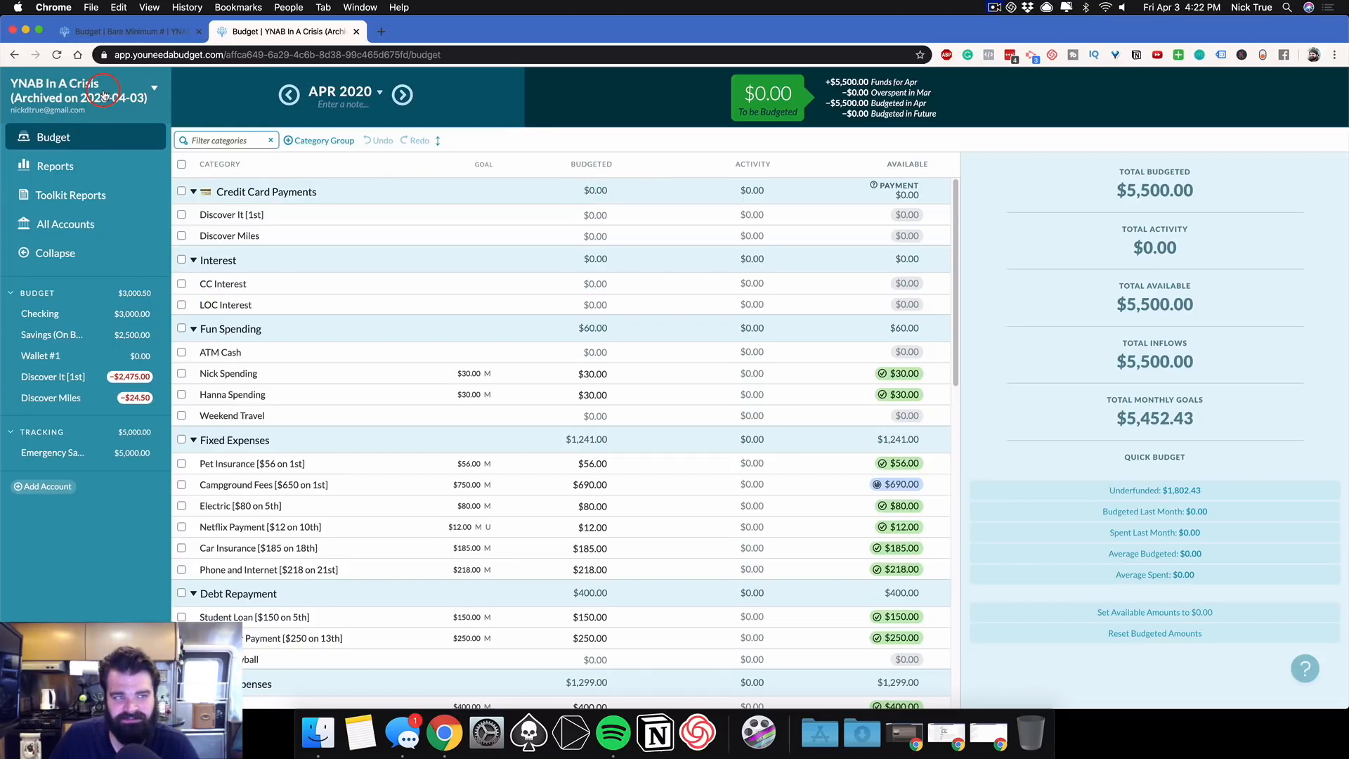
Rename the archived budget to YNAB In A Crisis in its budget settings.
{"action": "left_click", "coordinate": [82, 103]}
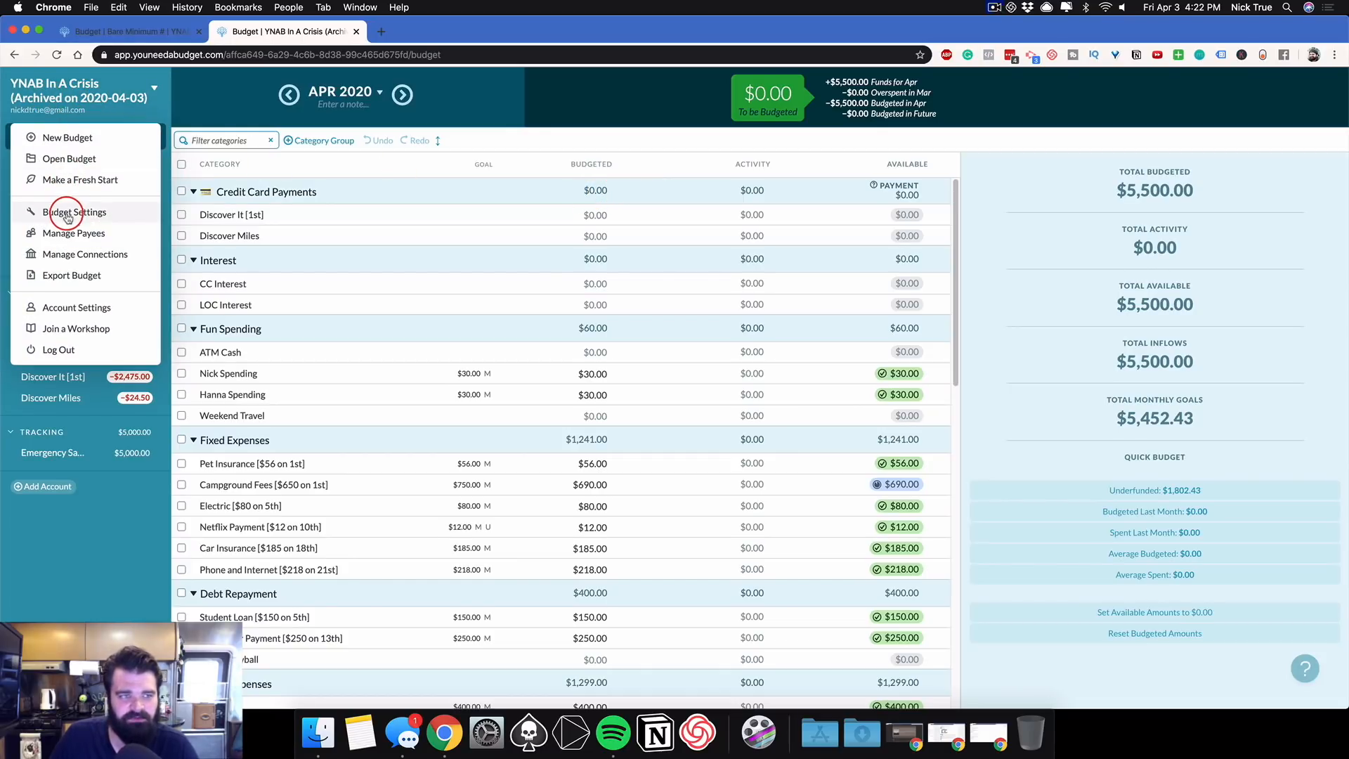
{"action": "left_click", "coordinate": [66, 213]}
{"action": "left_click_drag", "start_coordinate": [705, 288], "coordinate": [719, 350]}
{"action": "key", "text": "BackSpace"}
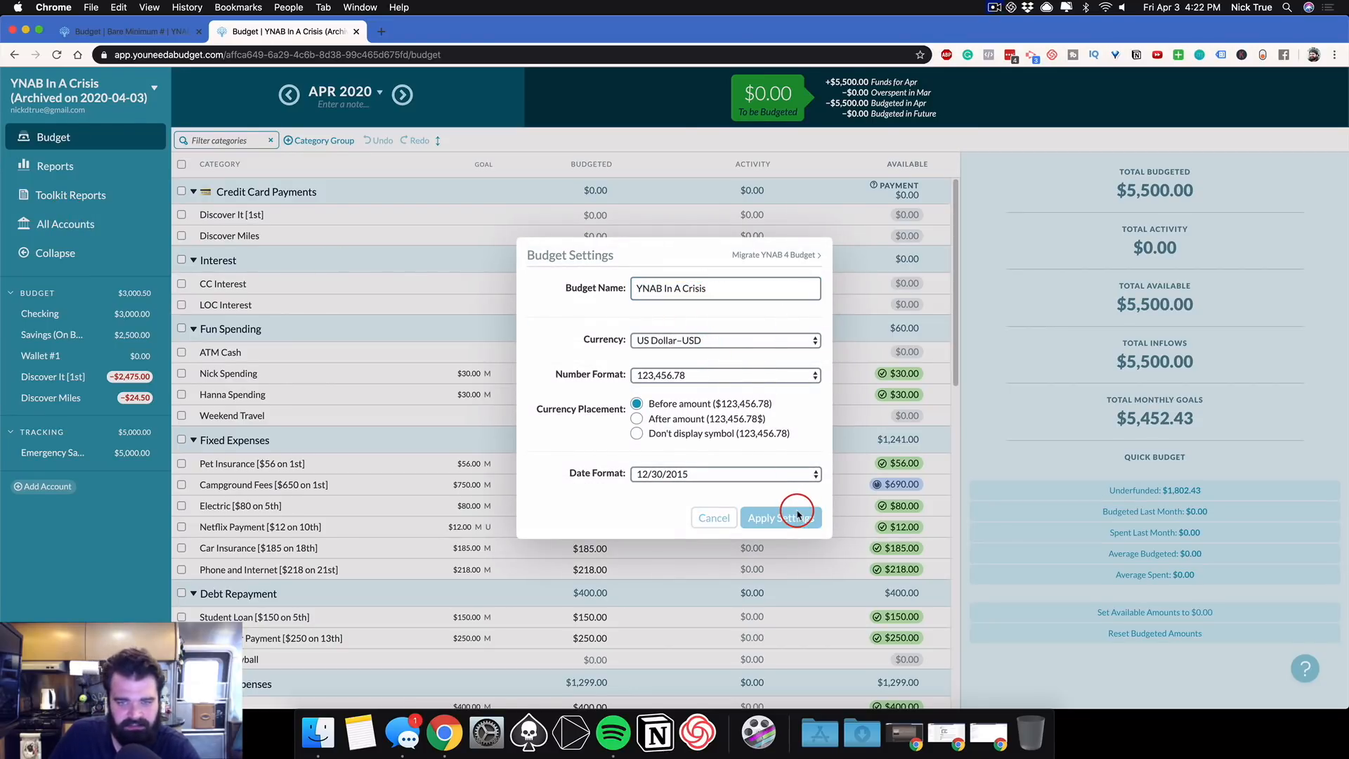
{"action": "left_click", "coordinate": [796, 518]}
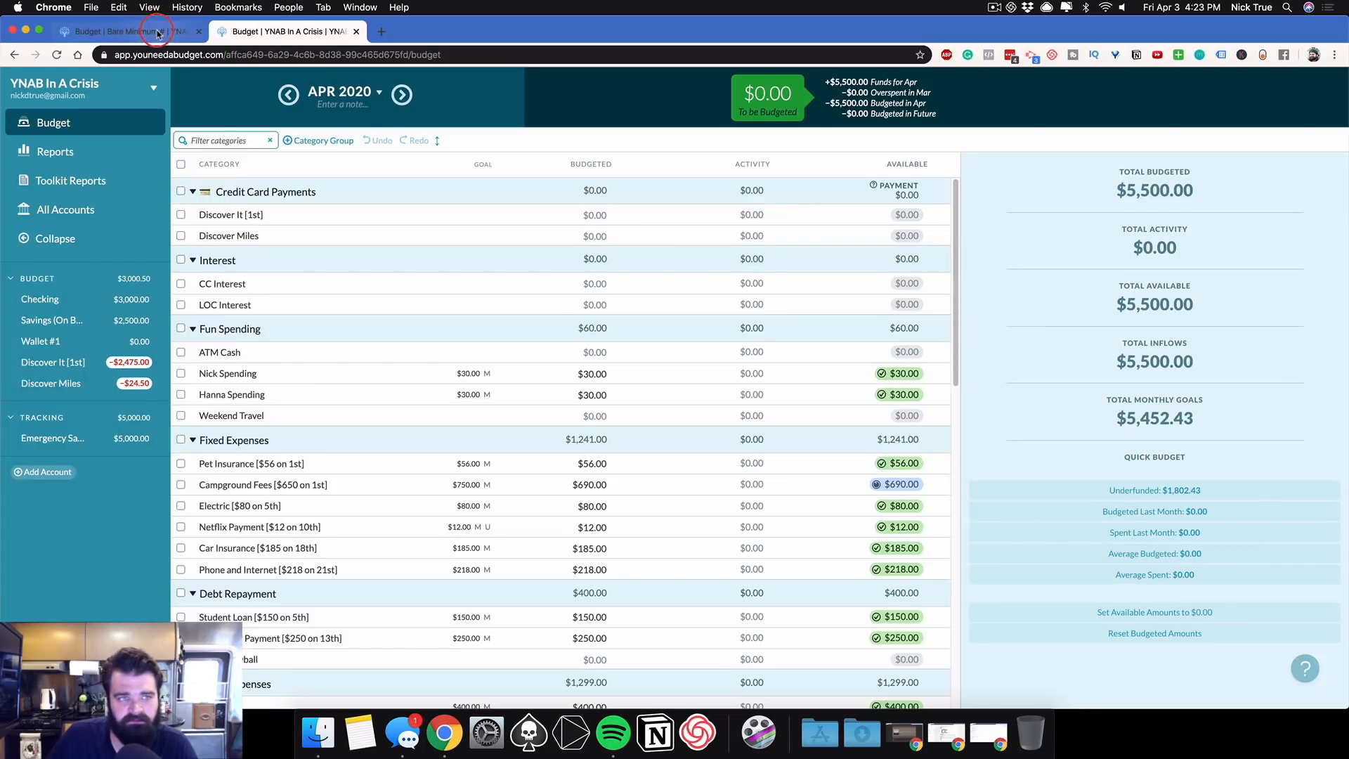
Deselect the Bare Minimums categories in the Bare Minimum # budget and compare its category layout with the YNAB In A Crisis budget.
{"action": "left_click", "coordinate": [140, 31]}
{"action": "left_click", "coordinate": [330, 166]}
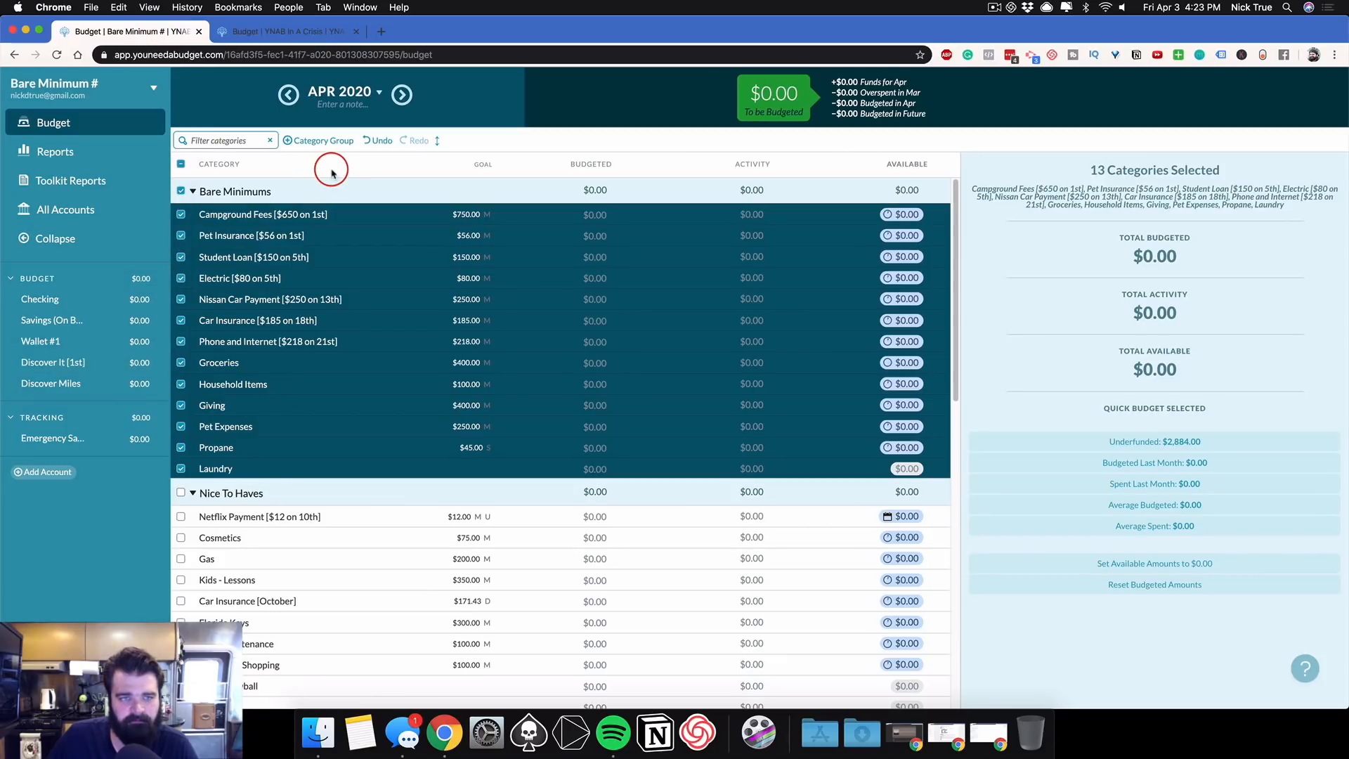
{"action": "left_click", "coordinate": [182, 191]}
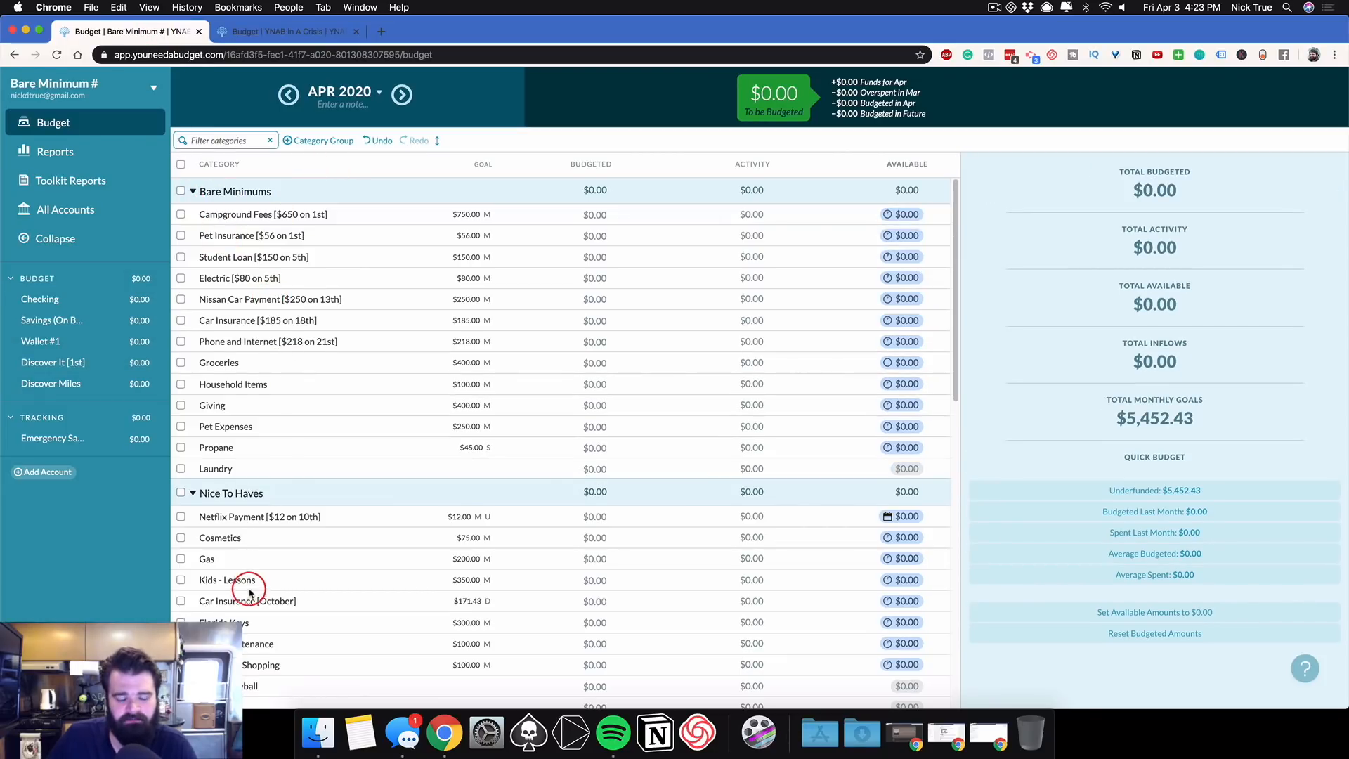
{"action": "scroll", "coordinate": [265, 550], "scroll_direction": "down", "scroll_amount": 1}
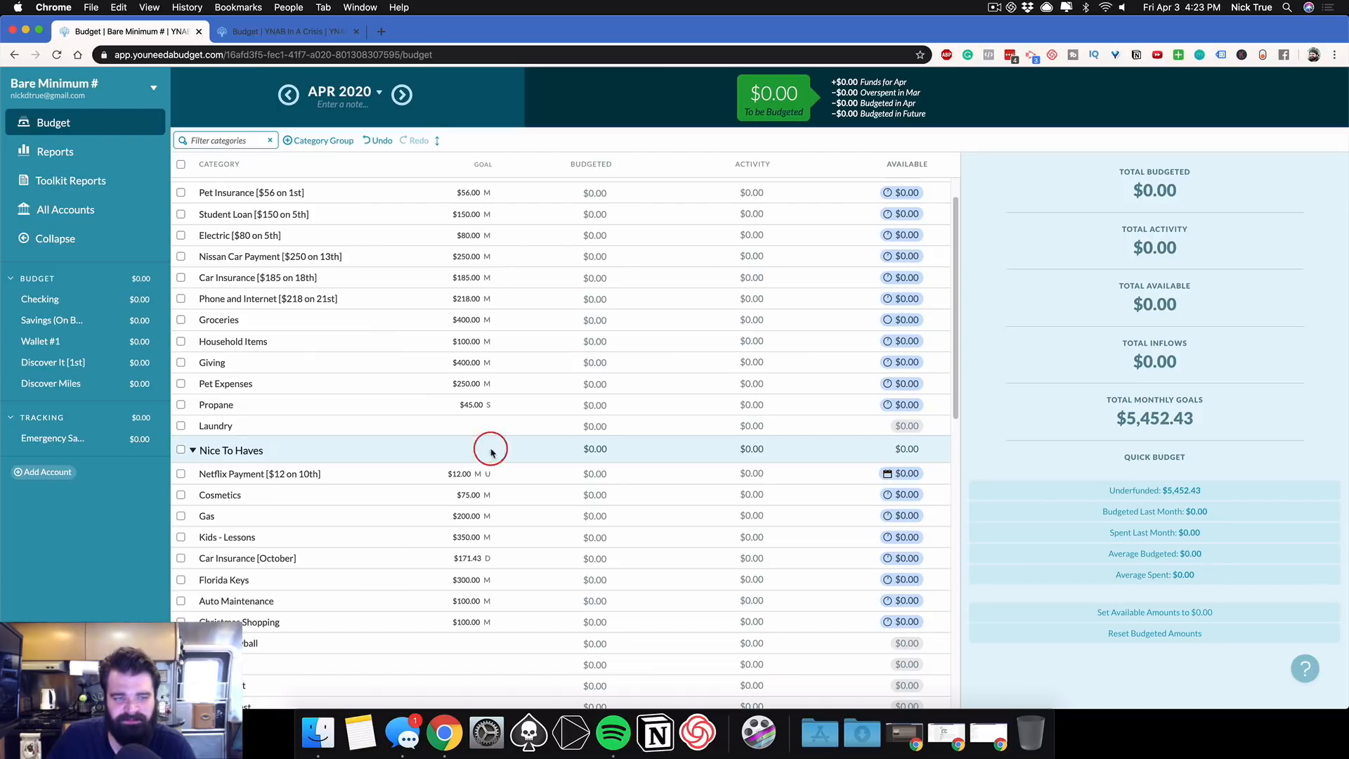
{"action": "left_click", "coordinate": [309, 32]}
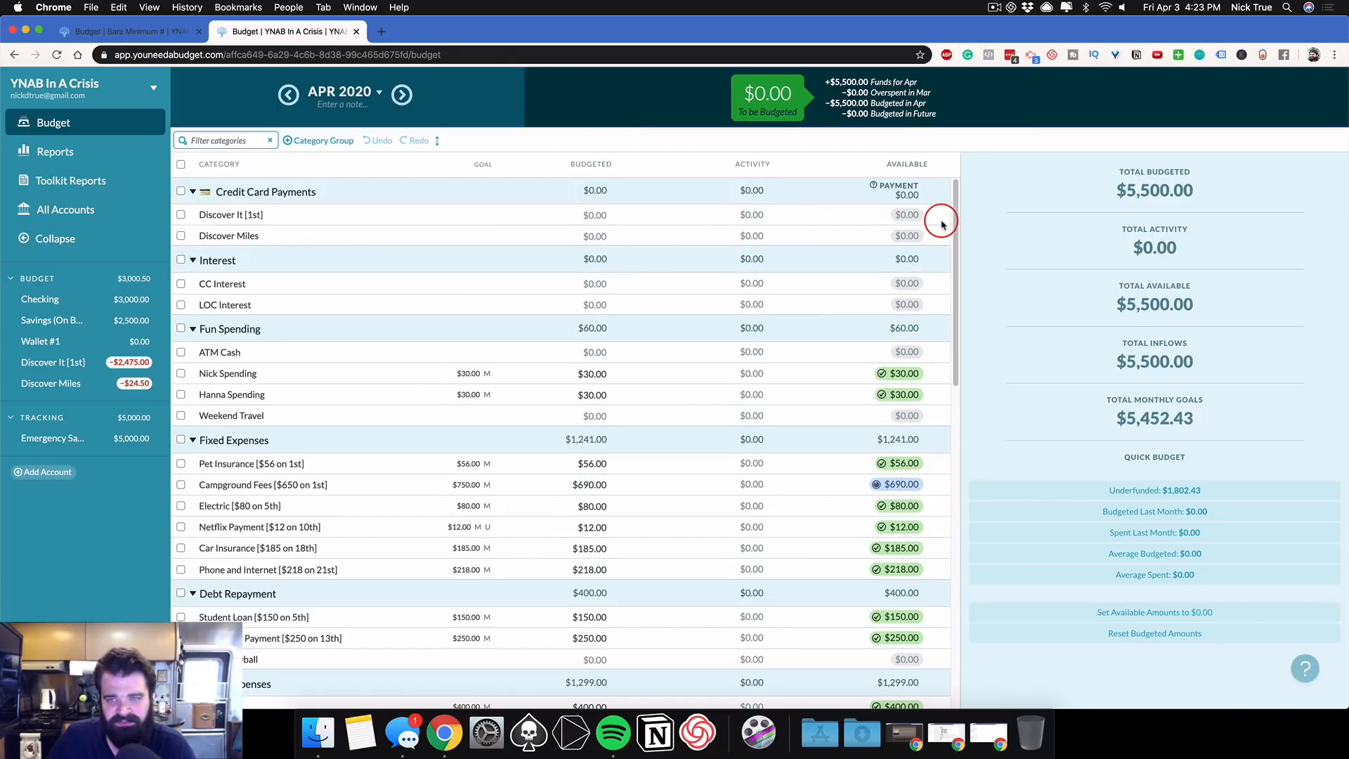
{"action": "left_click_drag", "start_coordinate": [954, 218], "coordinate": [985, 197]}
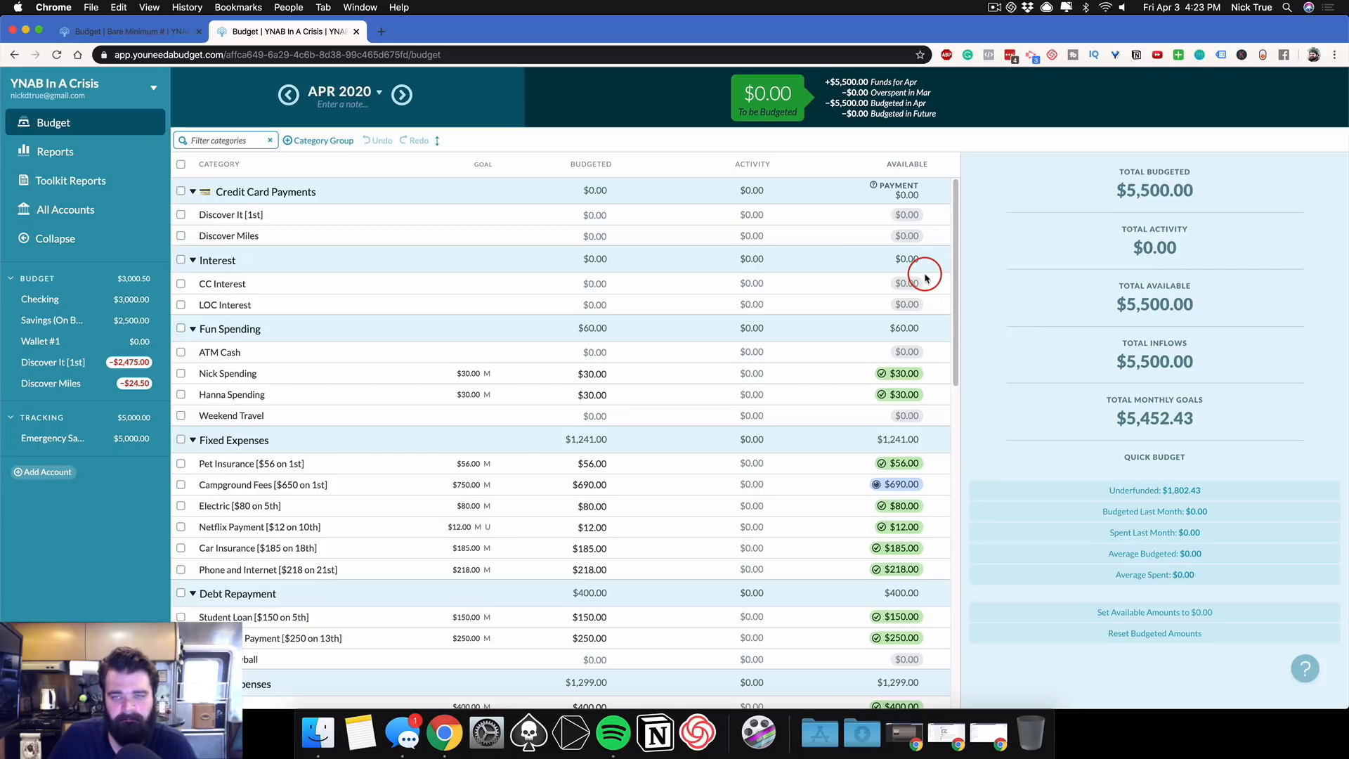
In the YNAB In A Crisis budget, set the April budgeted amounts of both personal spending categories under Fun Spending to $0.
{"action": "left_click", "coordinate": [133, 31]}
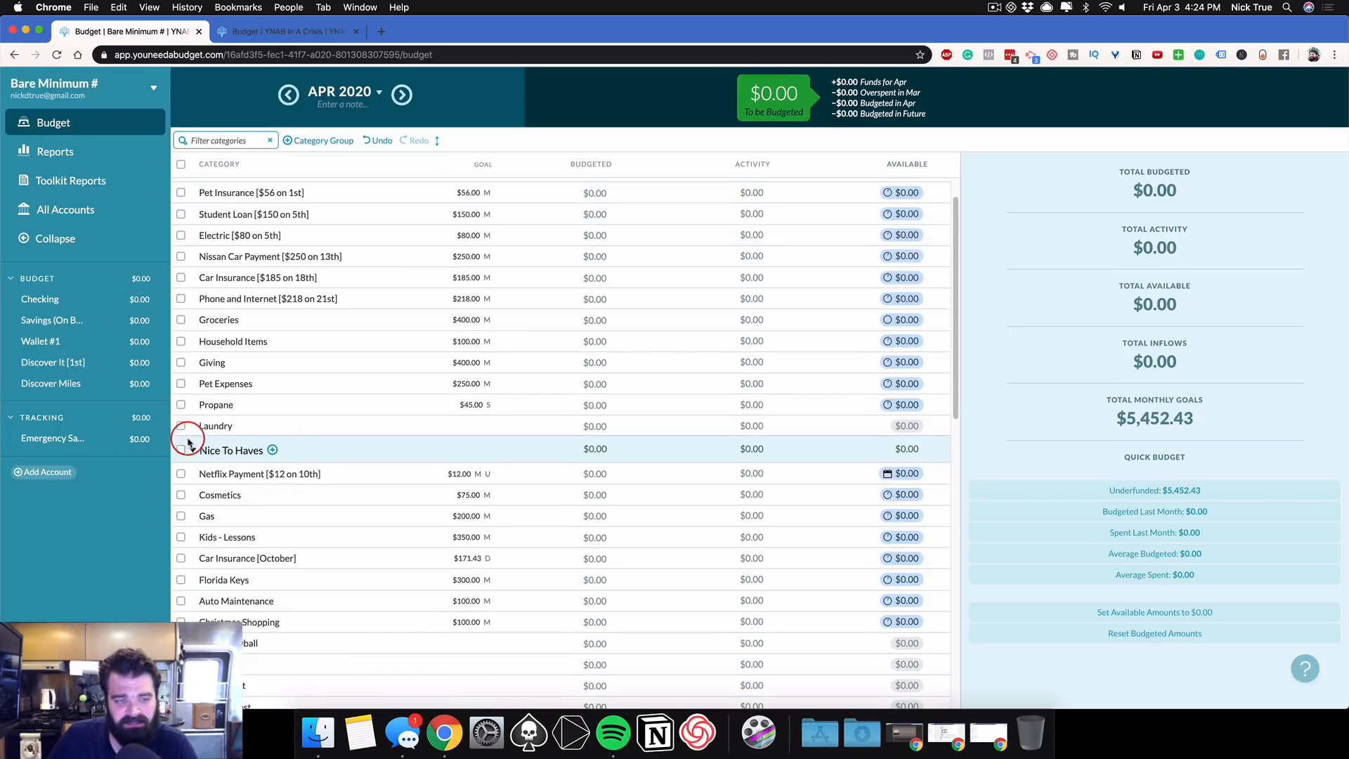
{"action": "left_click", "coordinate": [322, 33]}
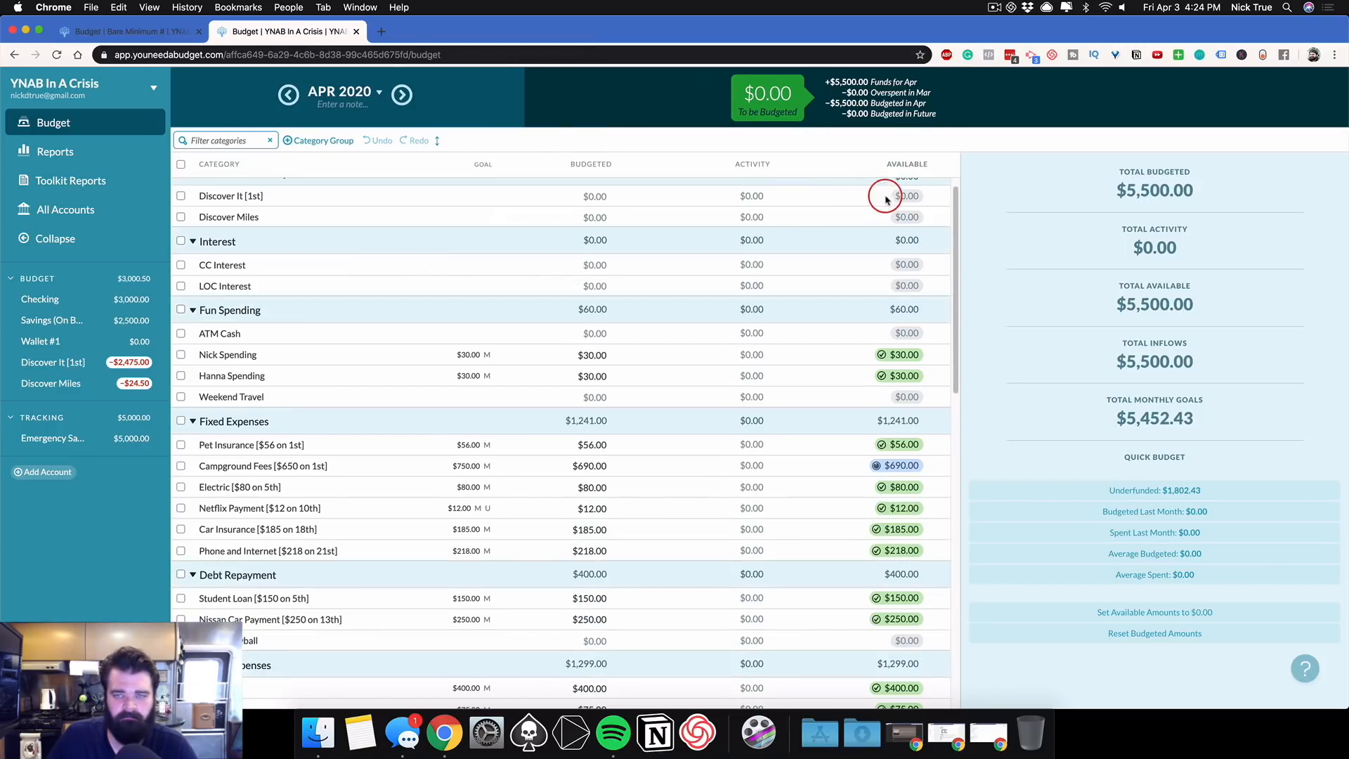
{"action": "left_click", "coordinate": [592, 356]}
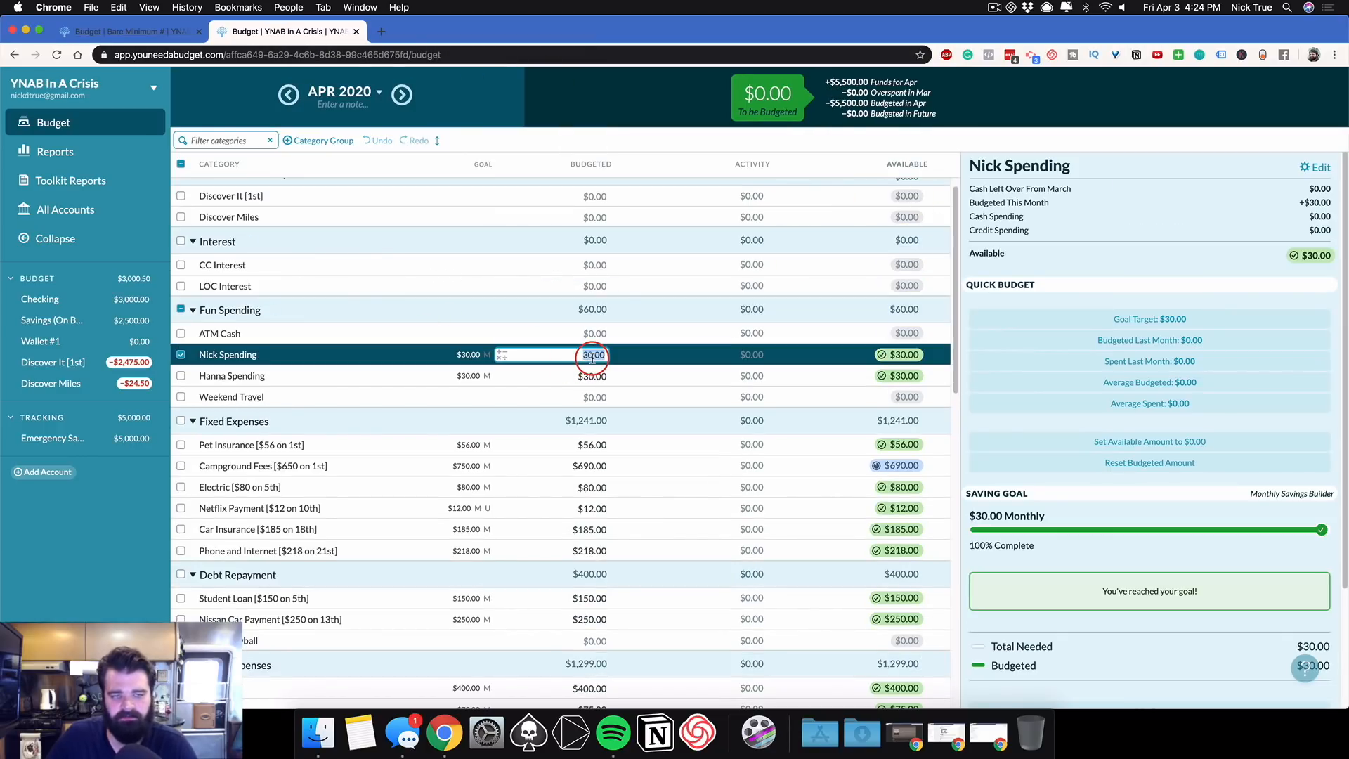
{"action": "left_click", "coordinate": [594, 375]}
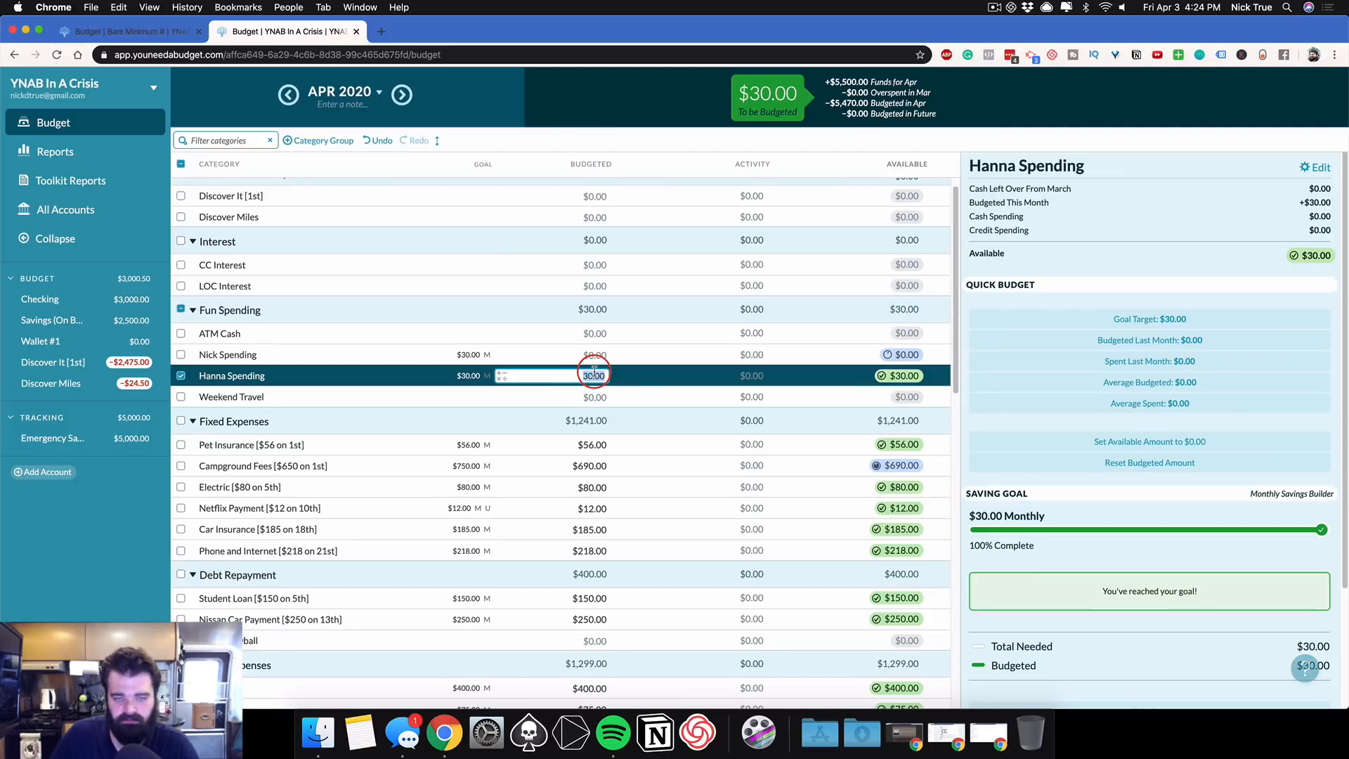
{"action": "key", "text": "Return"}
Set the budgeted amounts of Kids - Lessons and Kids - General under Living Expenses to $0, and leave no category selected.
{"action": "scroll", "coordinate": [594, 373], "scroll_direction": "down", "scroll_amount": 5}
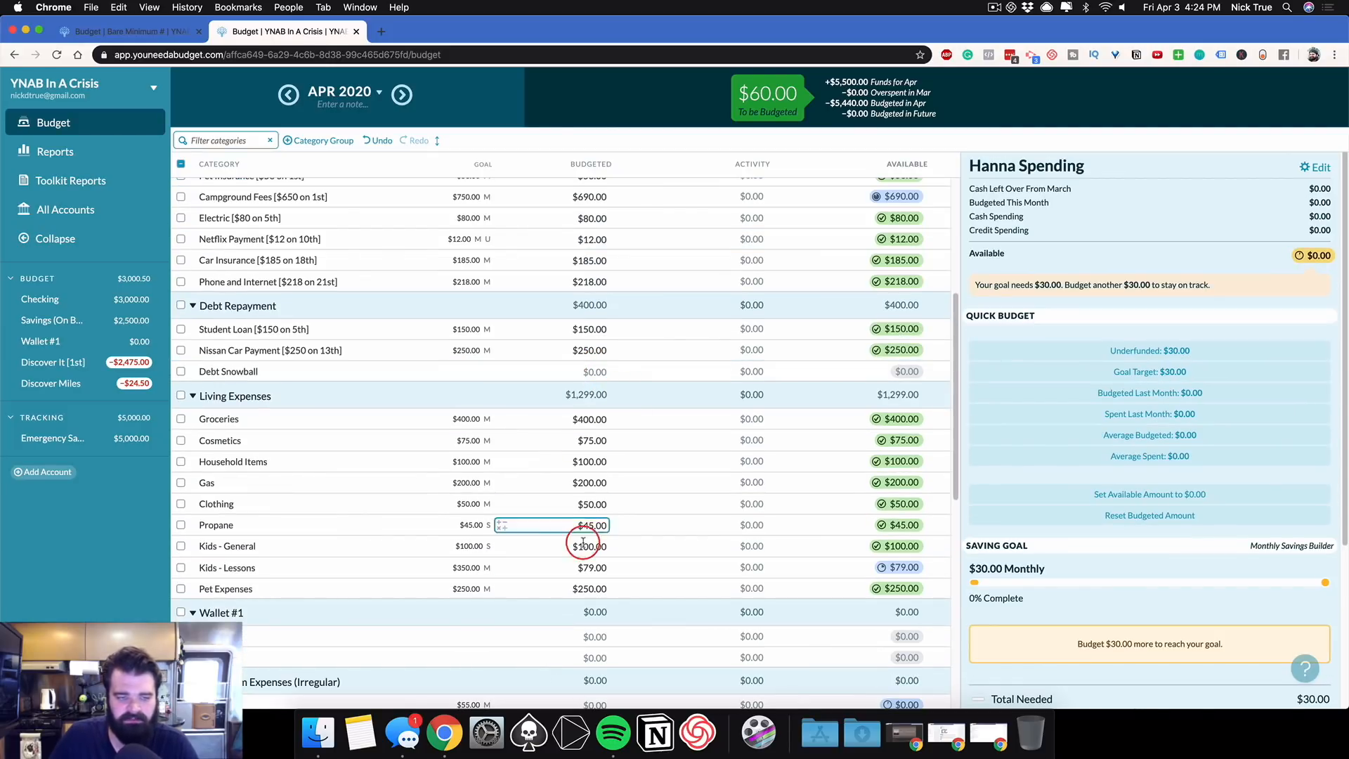
{"action": "left_click", "coordinate": [604, 562]}
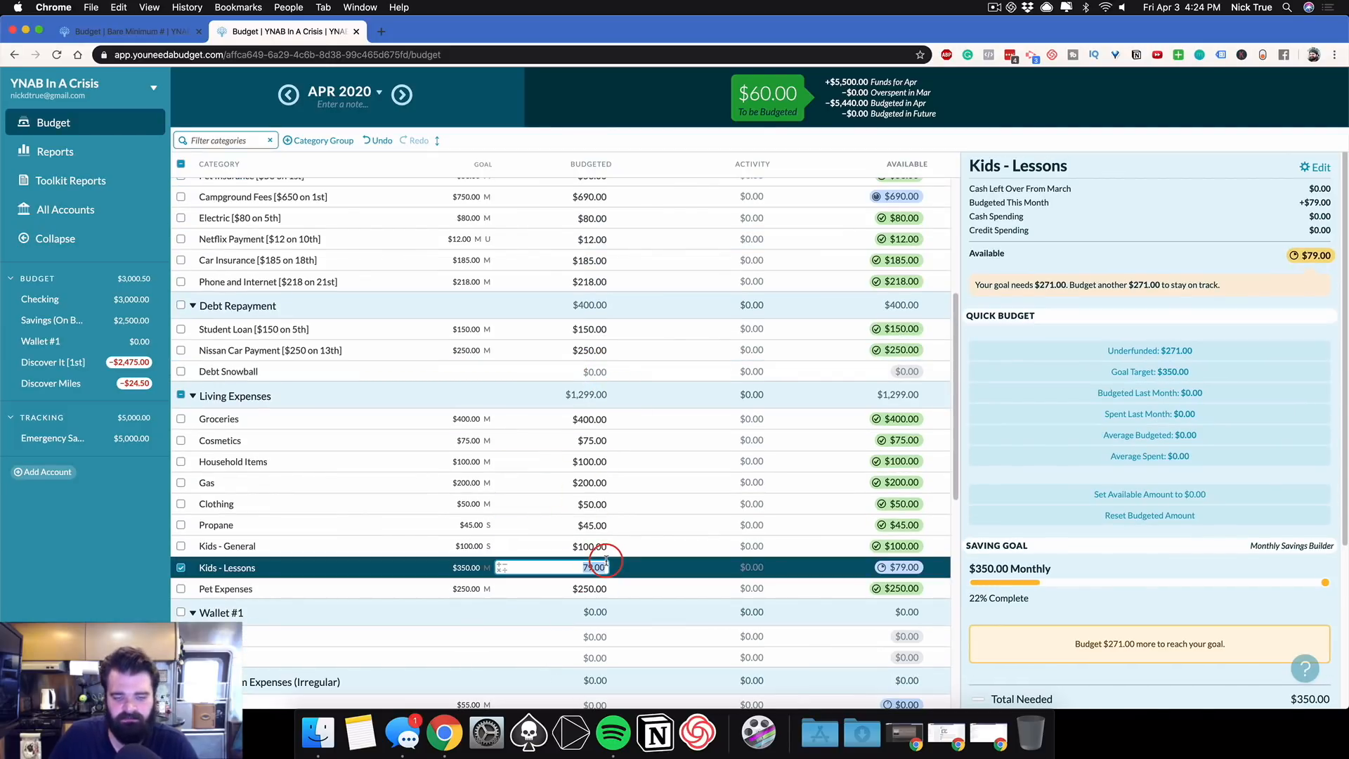
{"action": "key", "text": "shift+Tab"}
{"action": "key", "text": "Return"}
{"action": "scroll", "coordinate": [604, 559], "scroll_direction": "down", "scroll_amount": 4}
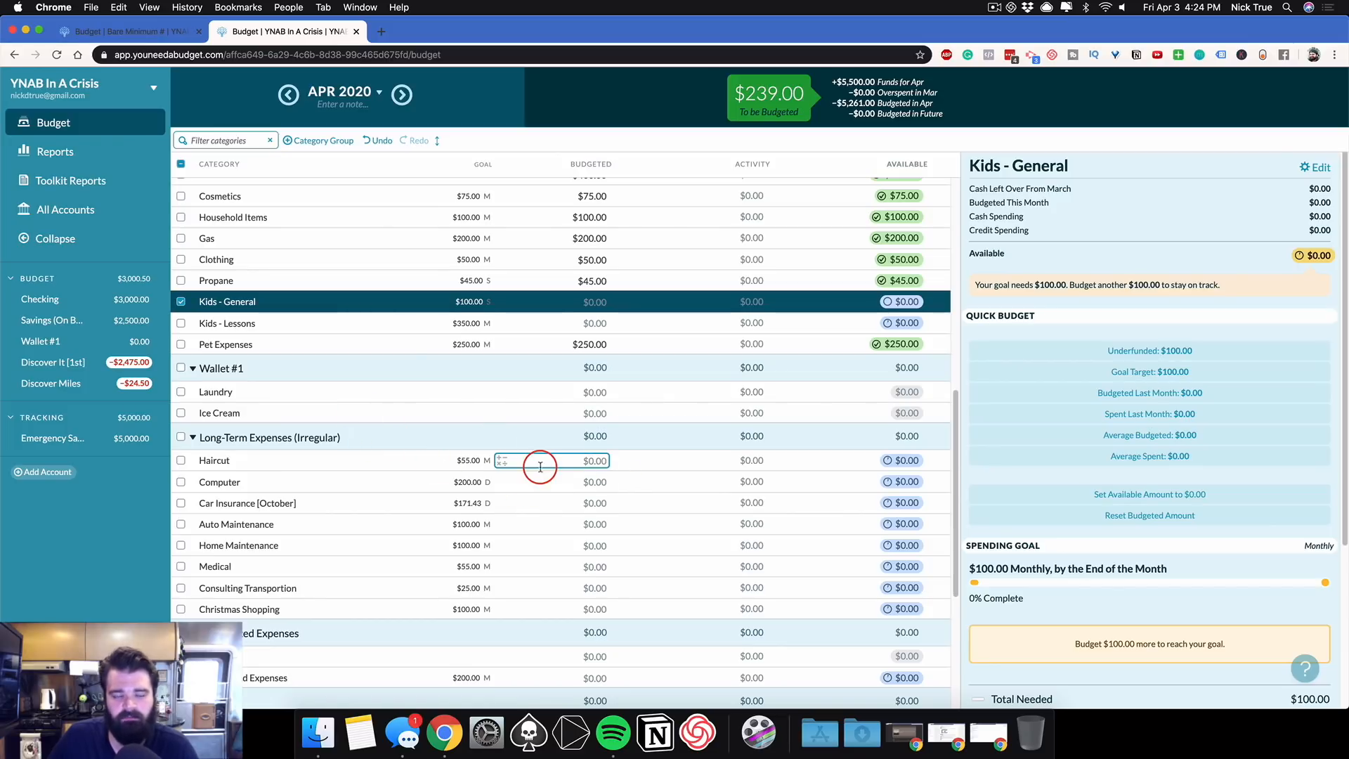
{"action": "left_click", "coordinate": [181, 303]}
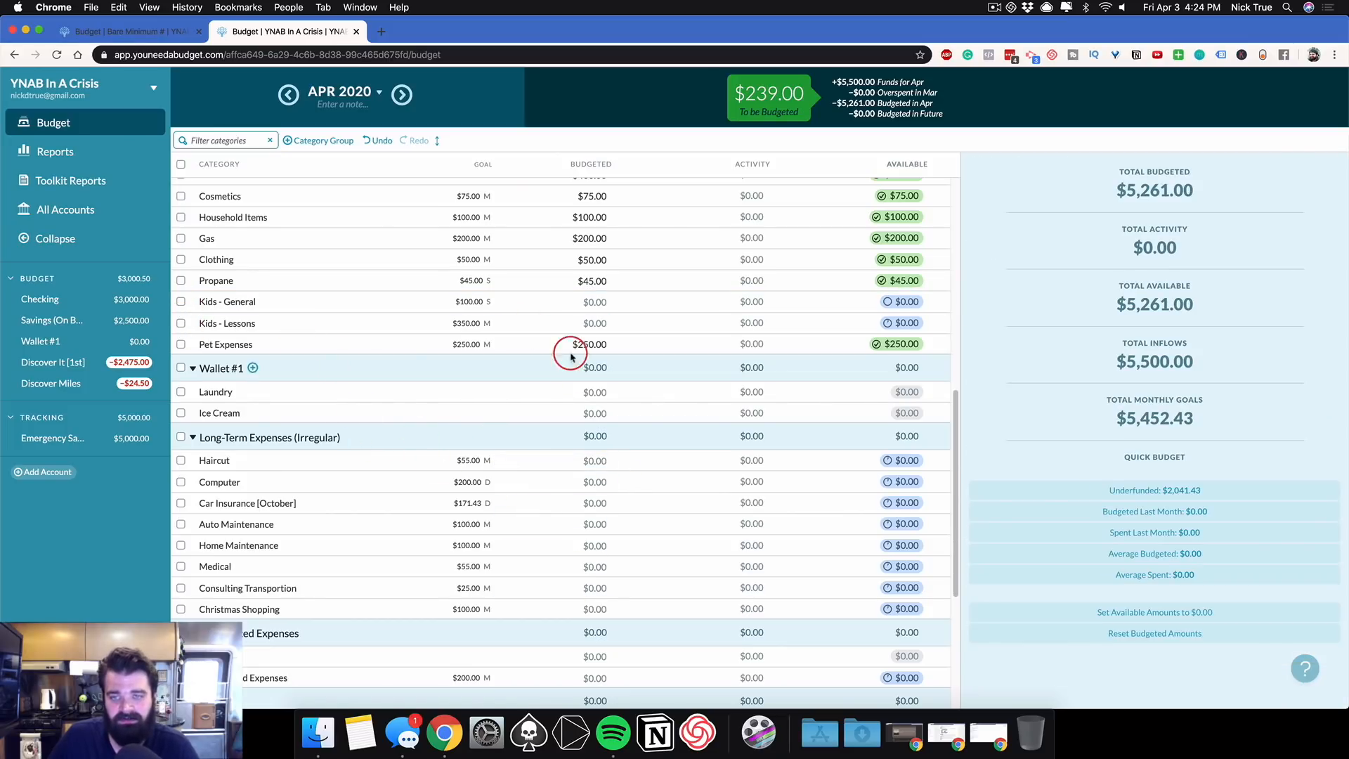
Delete the monthly contribution goal of the first personal spending category under Fun Spending, and leave no category selected.
{"action": "scroll", "coordinate": [594, 474], "scroll_direction": "up", "scroll_amount": 4}
{"action": "scroll", "coordinate": [601, 520], "scroll_direction": "up", "scroll_amount": 4}
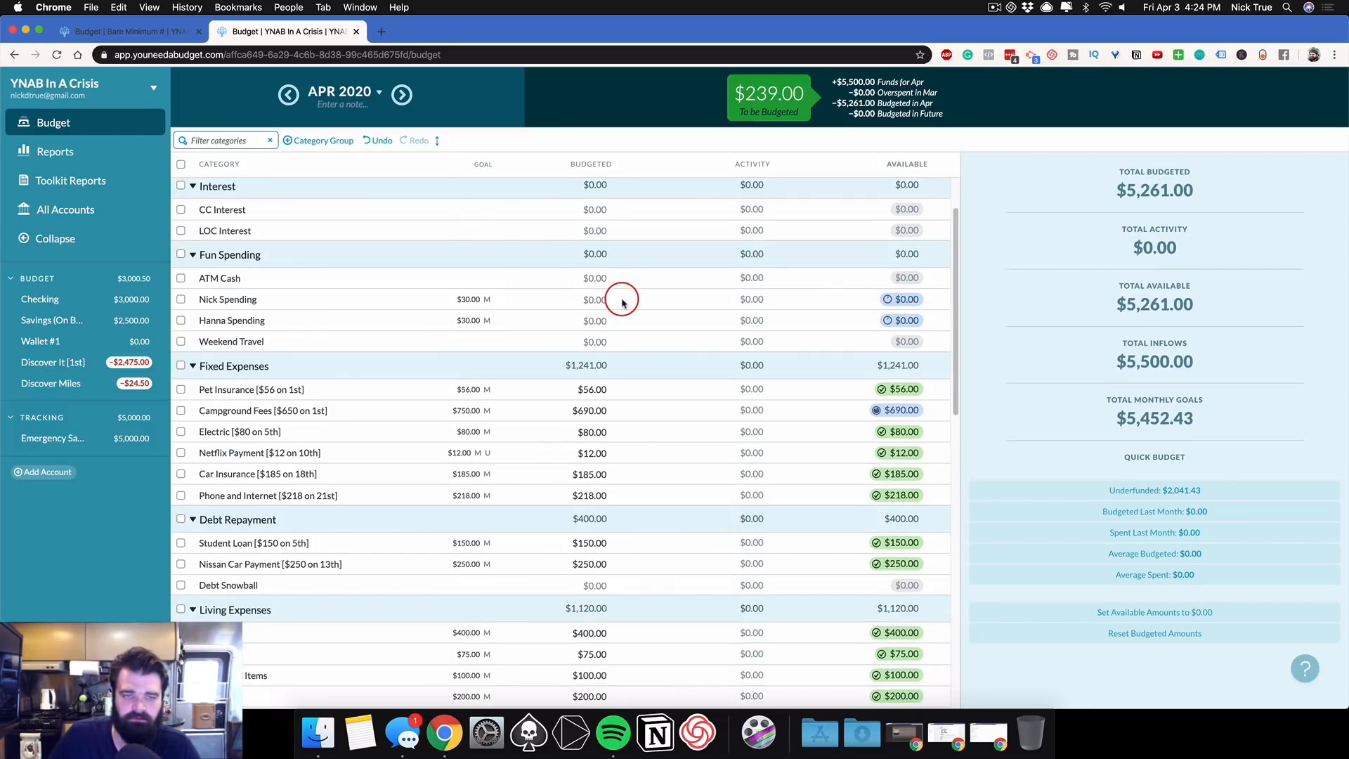
{"action": "left_click", "coordinate": [593, 299]}
{"action": "left_click", "coordinate": [1031, 545]}
{"action": "scroll", "coordinate": [1037, 558], "scroll_direction": "down", "scroll_amount": 2}
{"action": "left_click", "coordinate": [1034, 555]}
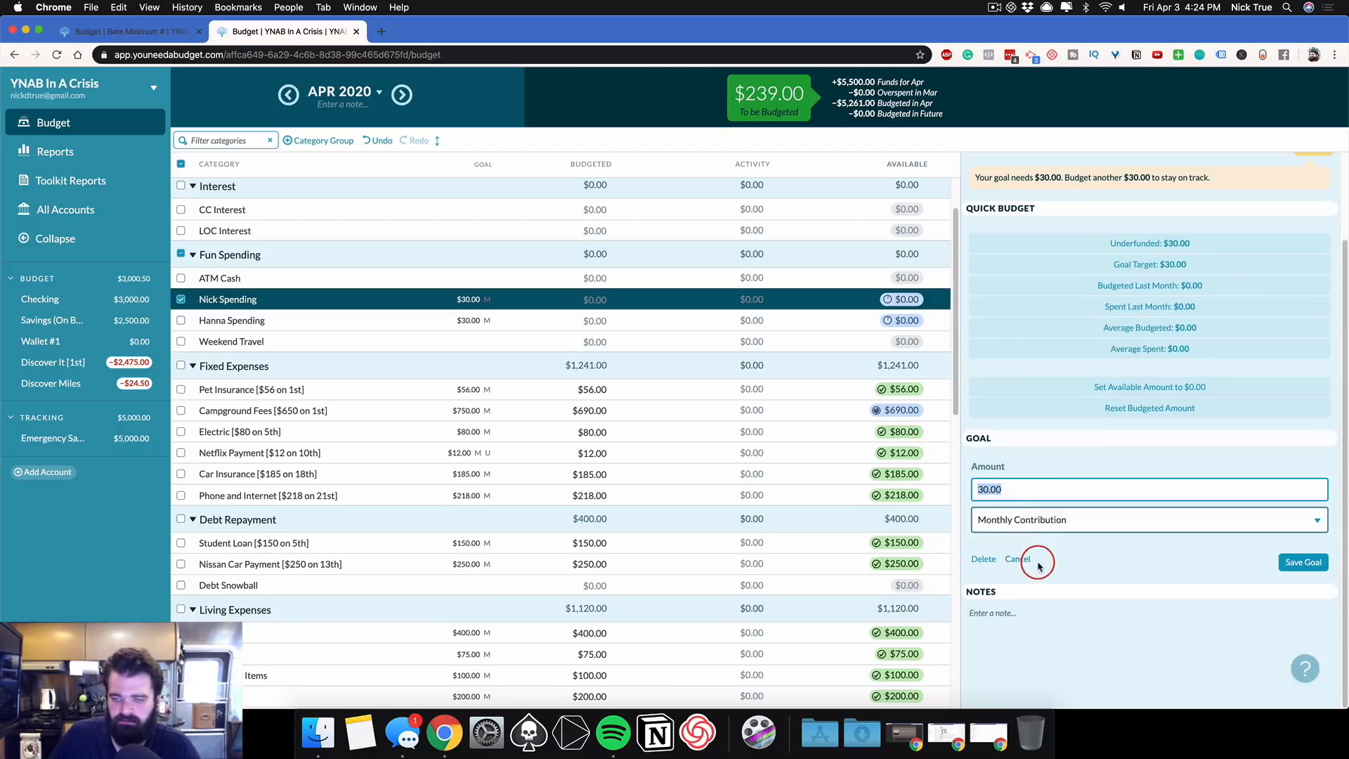
{"action": "left_click", "coordinate": [987, 563]}
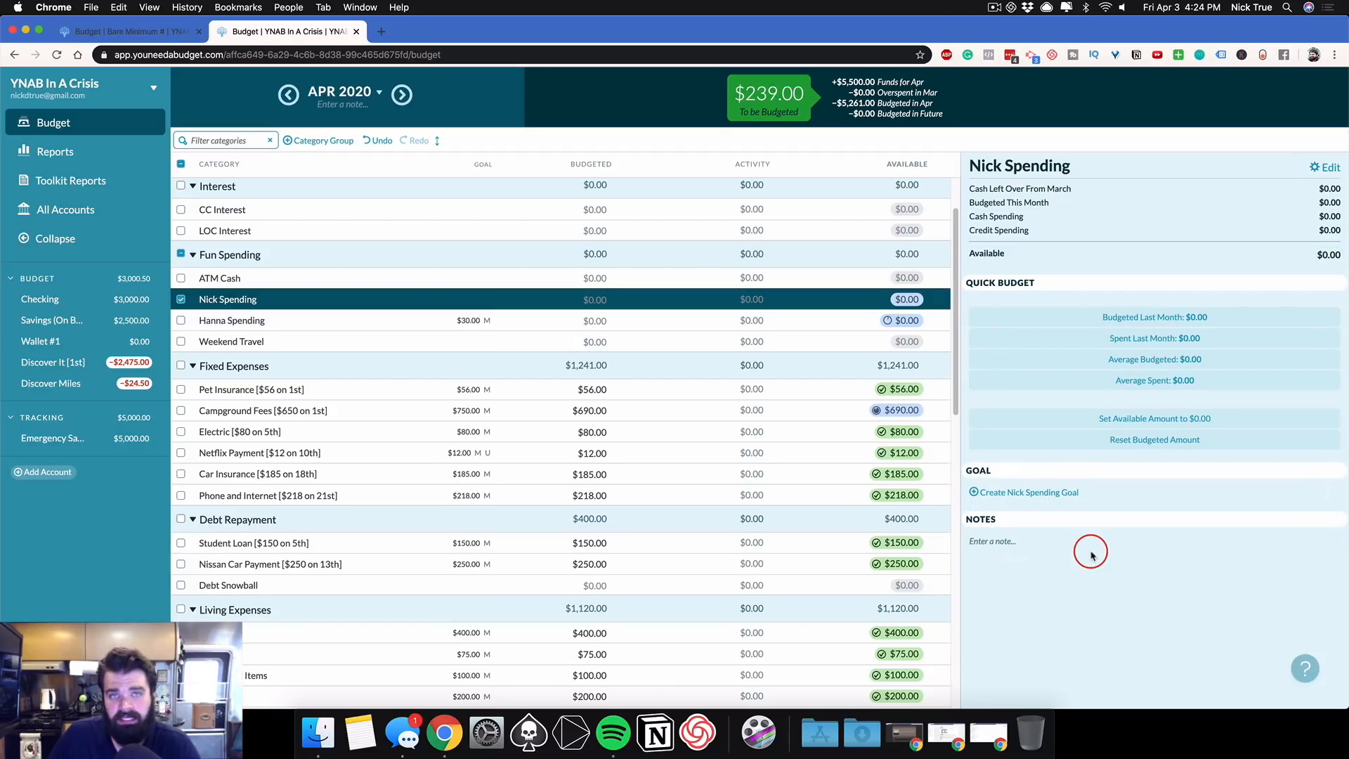
{"action": "left_click", "coordinate": [182, 301]}
{"action": "left_click", "coordinate": [531, 317]}
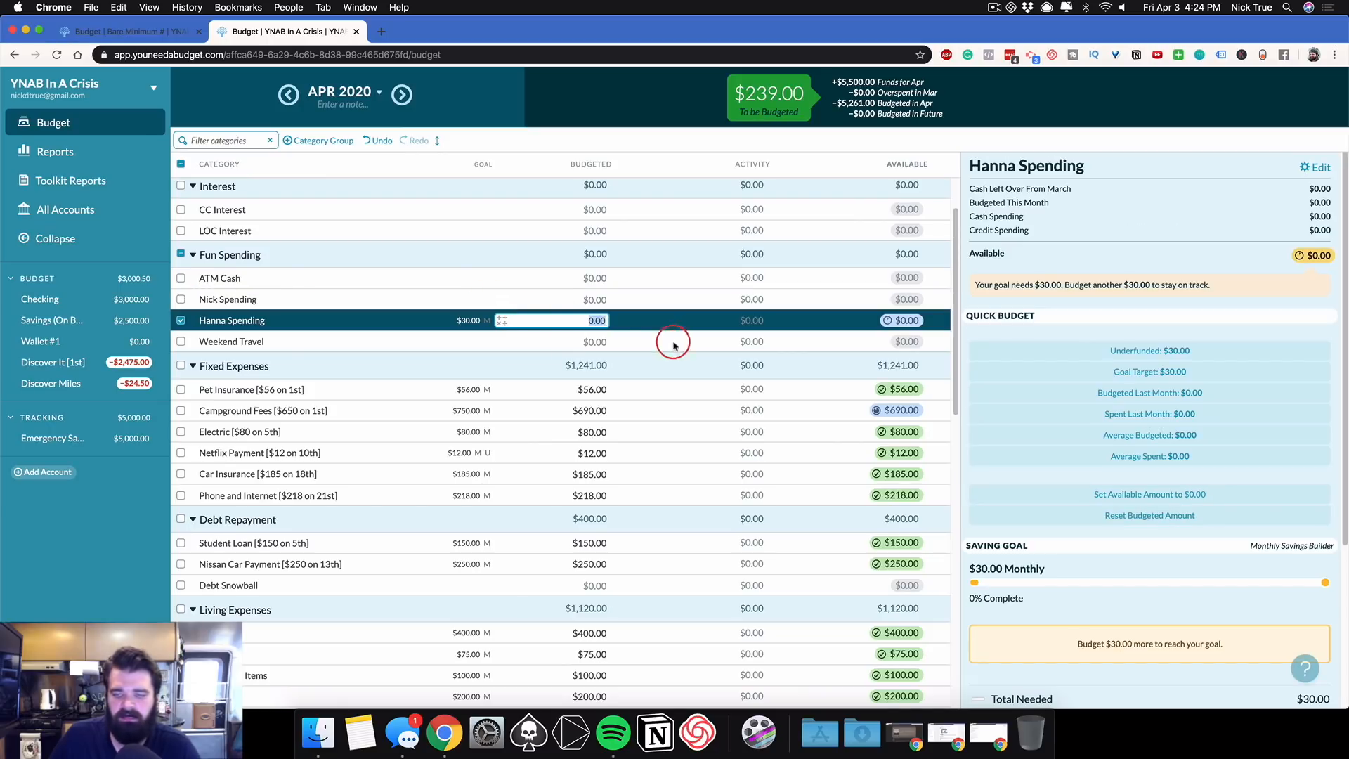
{"action": "left_click", "coordinate": [182, 322]}
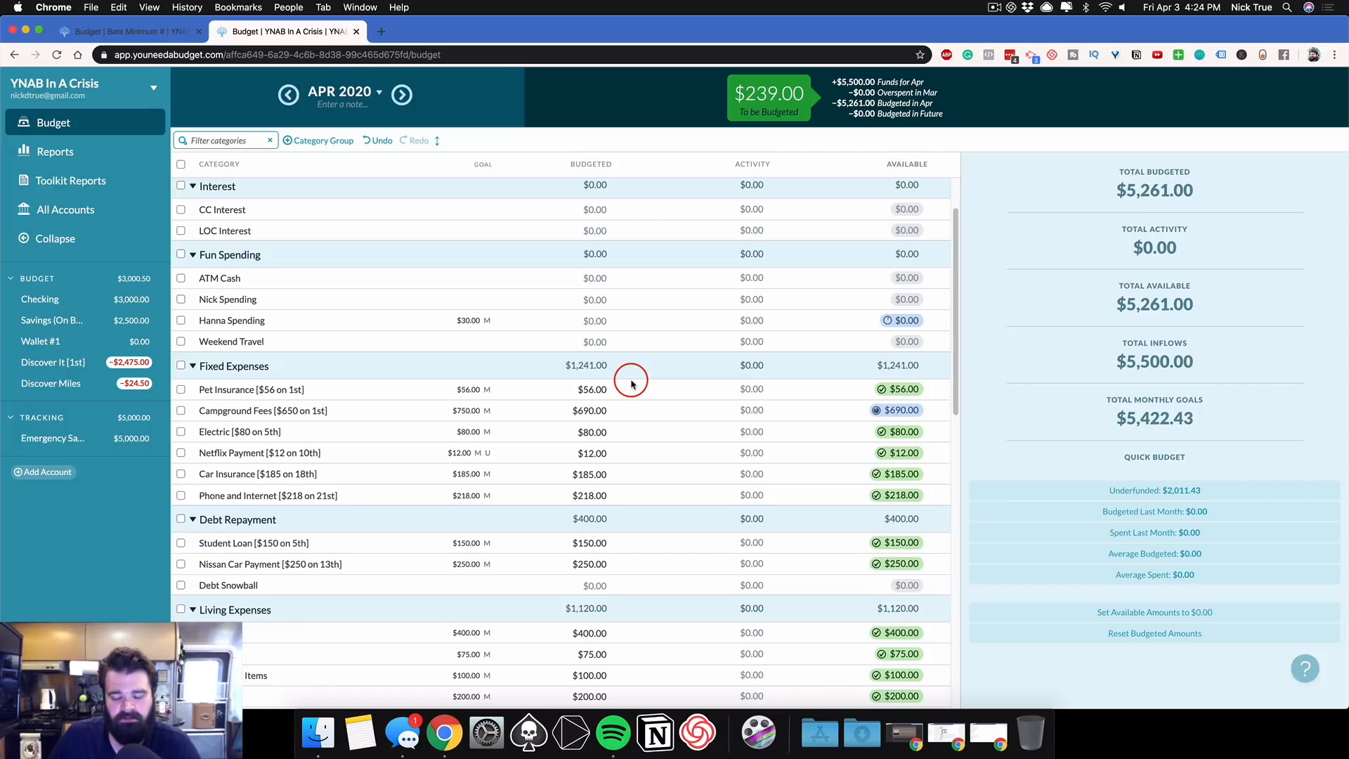
{"action": "scroll", "coordinate": [631, 383], "scroll_direction": "down", "scroll_amount": 1}
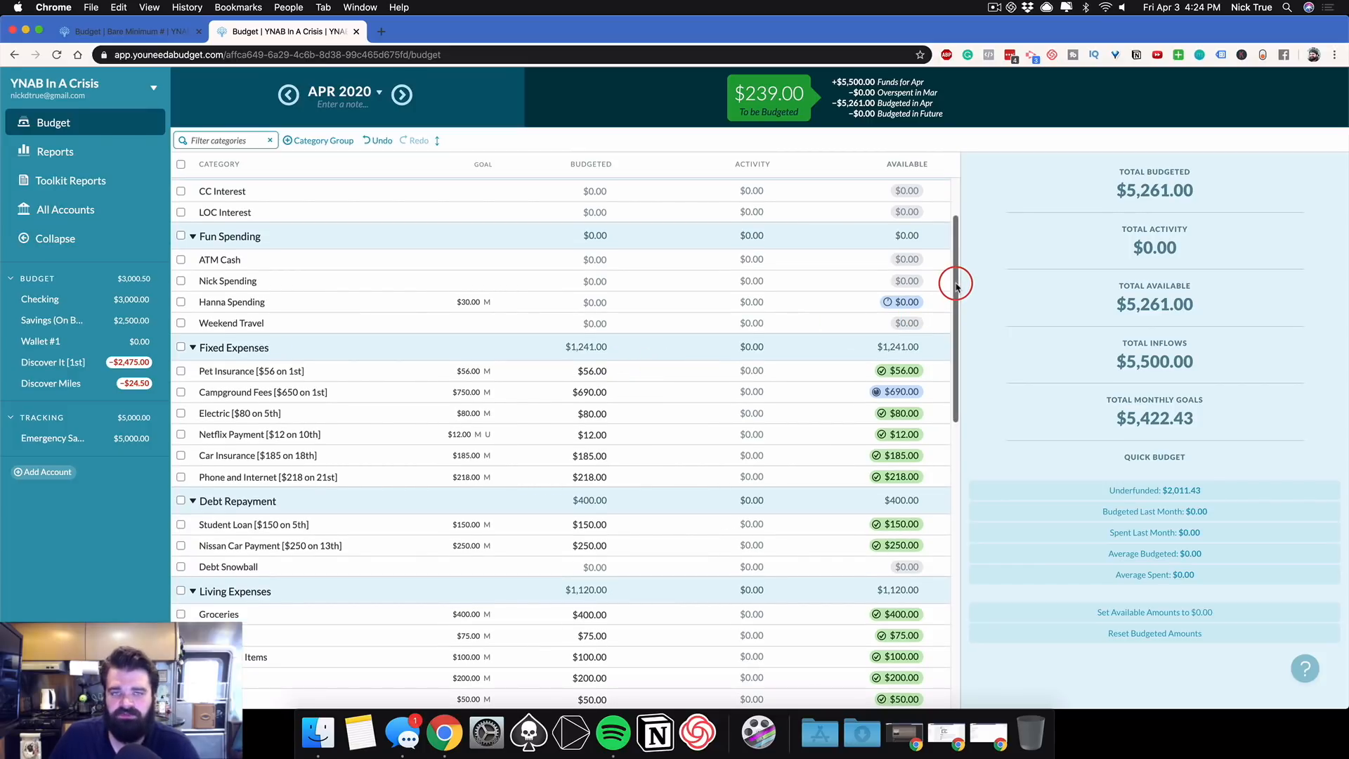
{"action": "left_click_drag", "start_coordinate": [956, 285], "coordinate": [957, 290]}
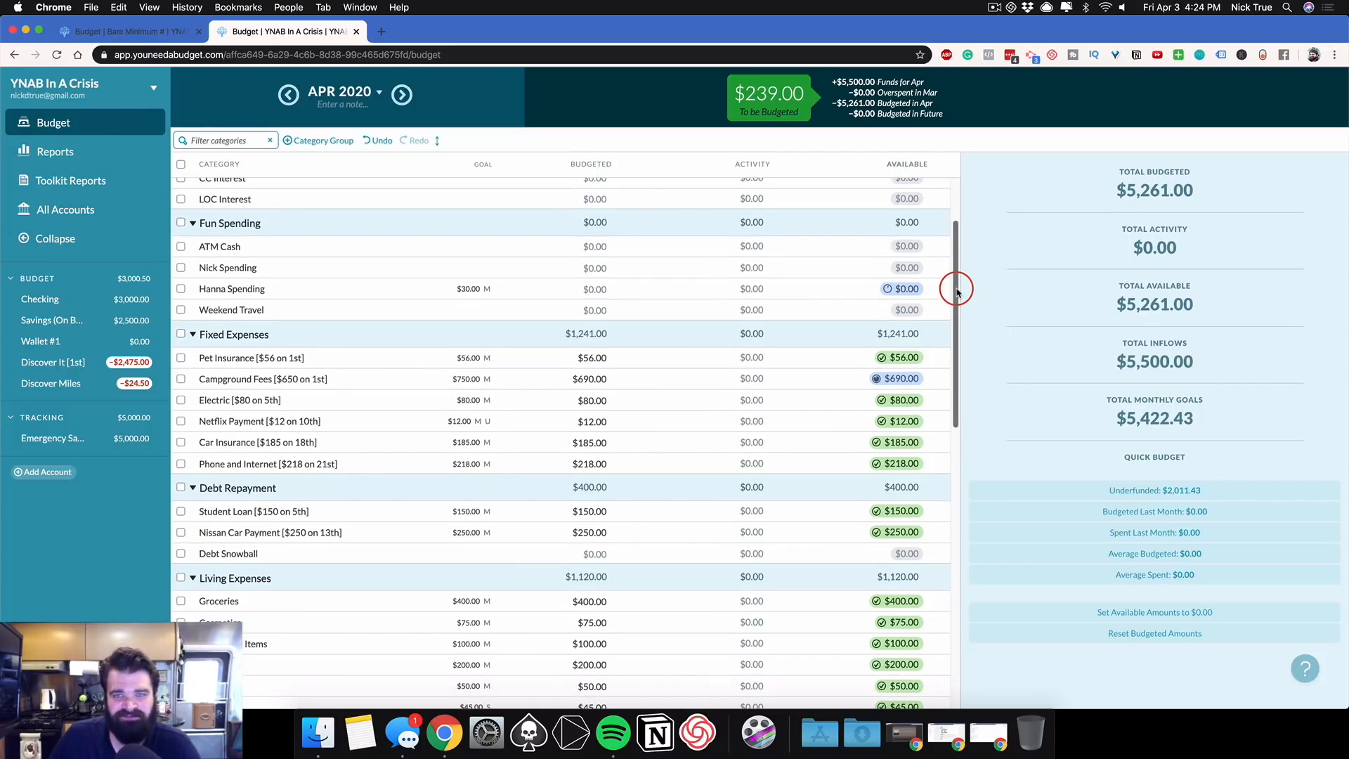
{"action": "left_click_drag", "start_coordinate": [957, 292], "coordinate": [941, 172]}
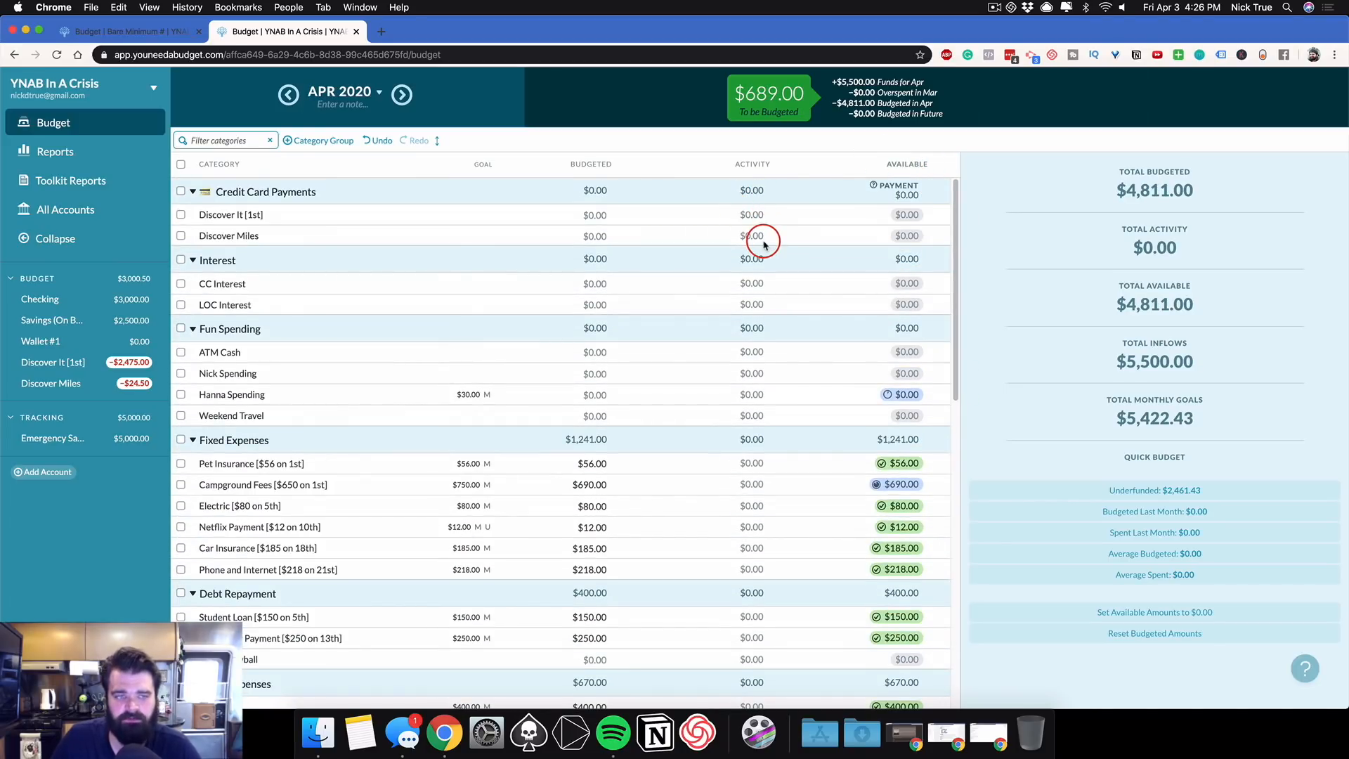
Add a category named Emergency Savings Buildup to the Savings (Off Budget) group.
{"action": "left_click_drag", "start_coordinate": [955, 199], "coordinate": [997, 506]}
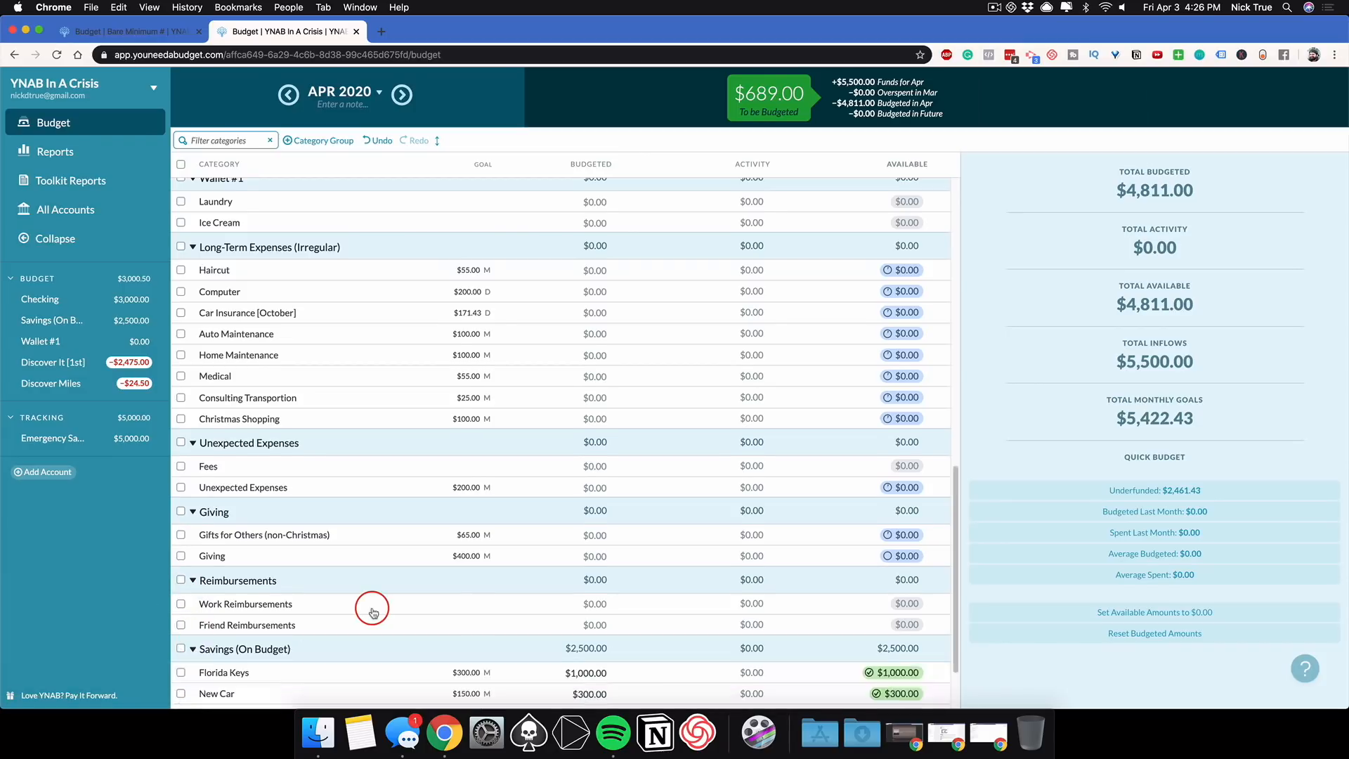
{"action": "left_click", "coordinate": [192, 648]}
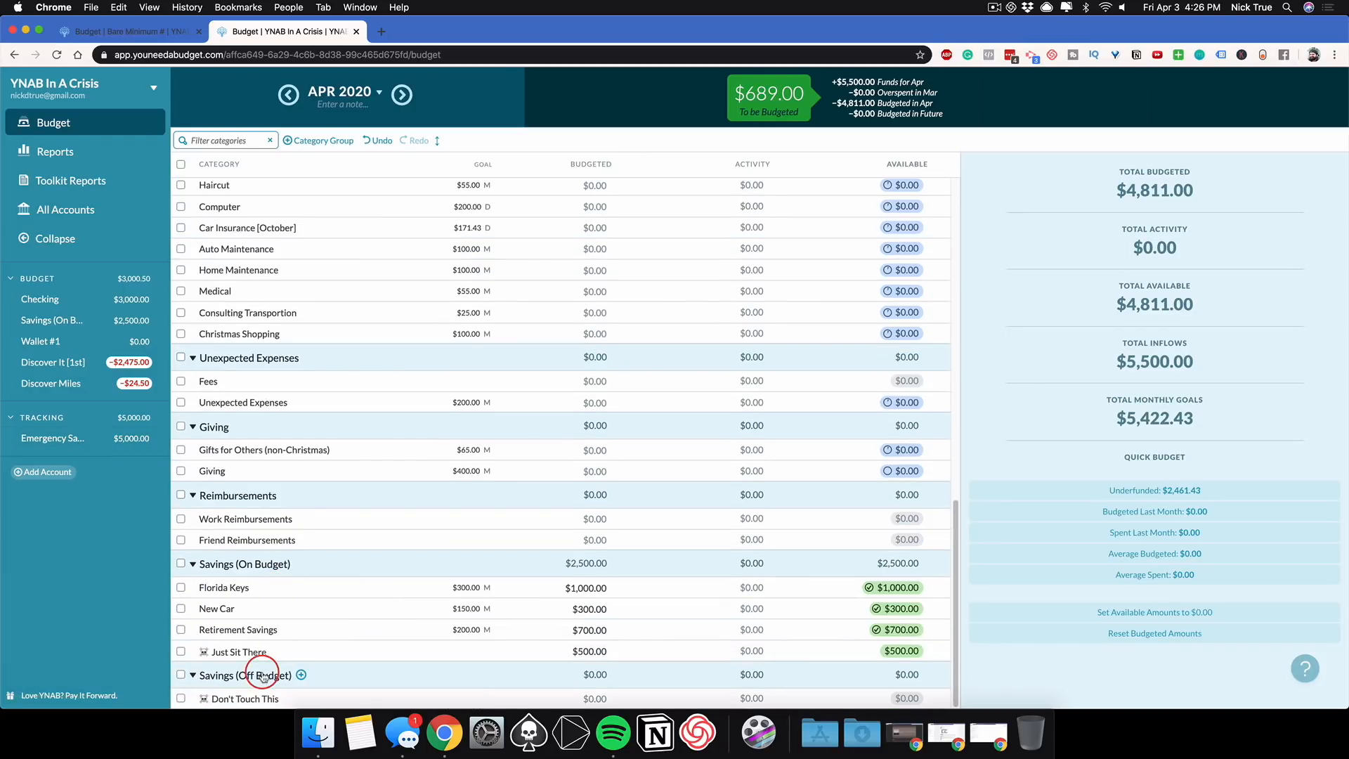
{"action": "left_click", "coordinate": [305, 677]}
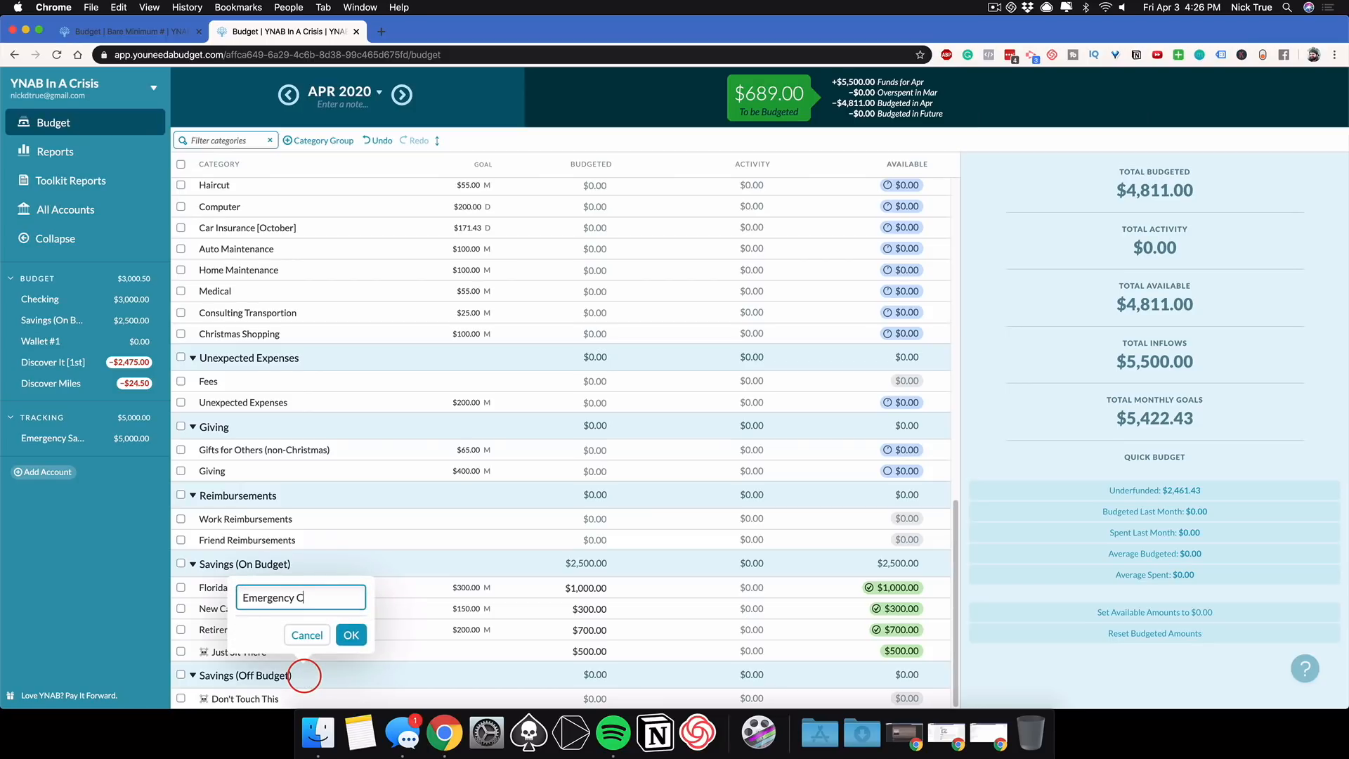
{"action": "type", "text": "Emergency Savings Buildup"}
{"action": "key", "text": "Return"}
{"action": "scroll", "coordinate": [302, 678], "scroll_direction": "down", "scroll_amount": 1}
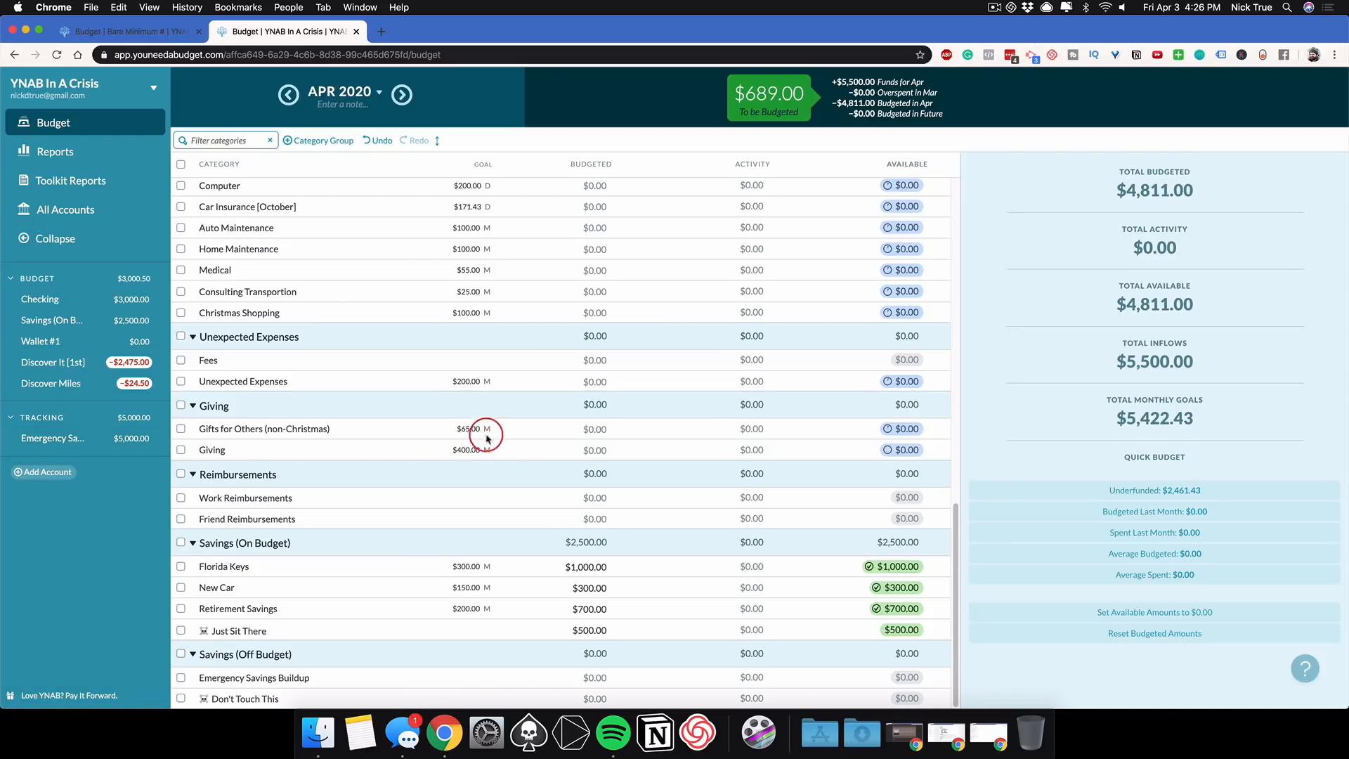
Move the $689.00 still to be budgeted into the Emergency Savings Buildup category.
{"action": "left_click", "coordinate": [783, 103]}
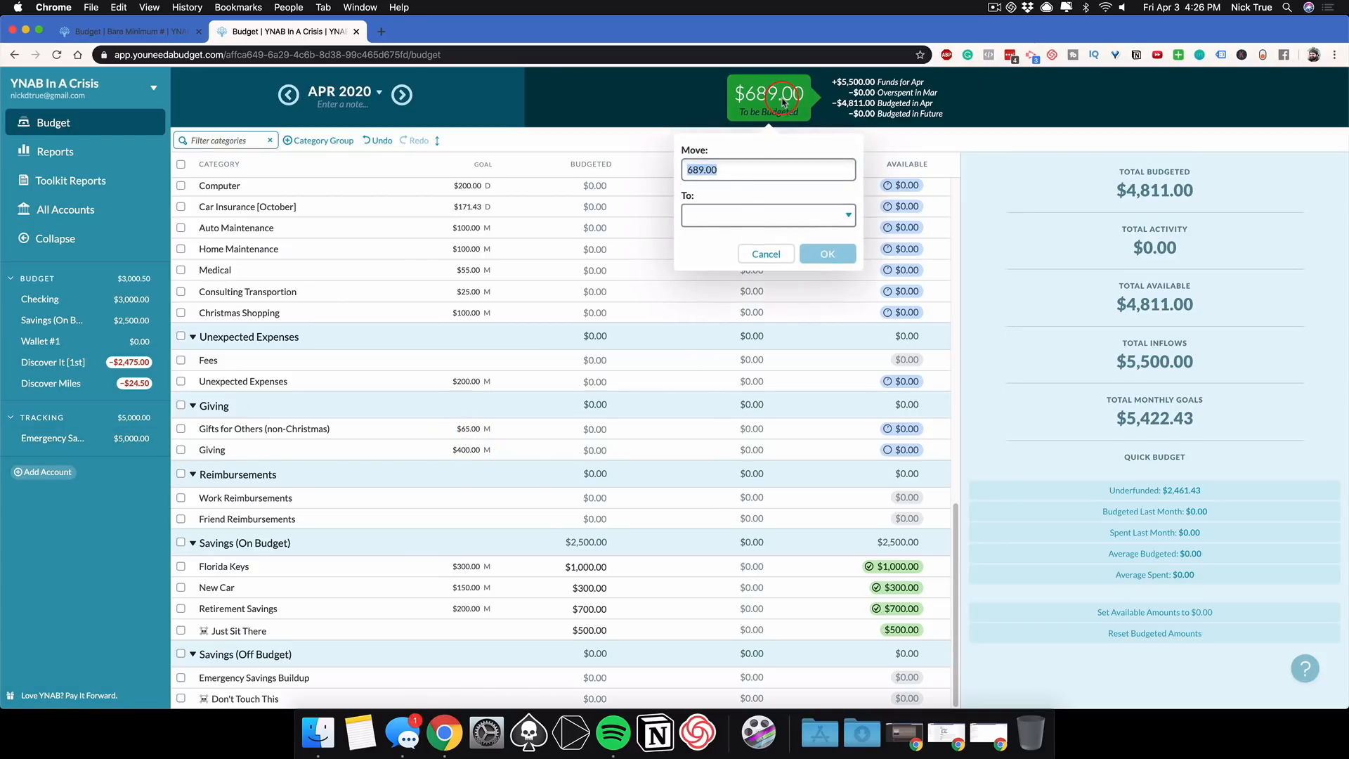
{"action": "key", "text": "Tab"}
{"action": "type", "text": "emer"}
{"action": "key", "text": "Return"}
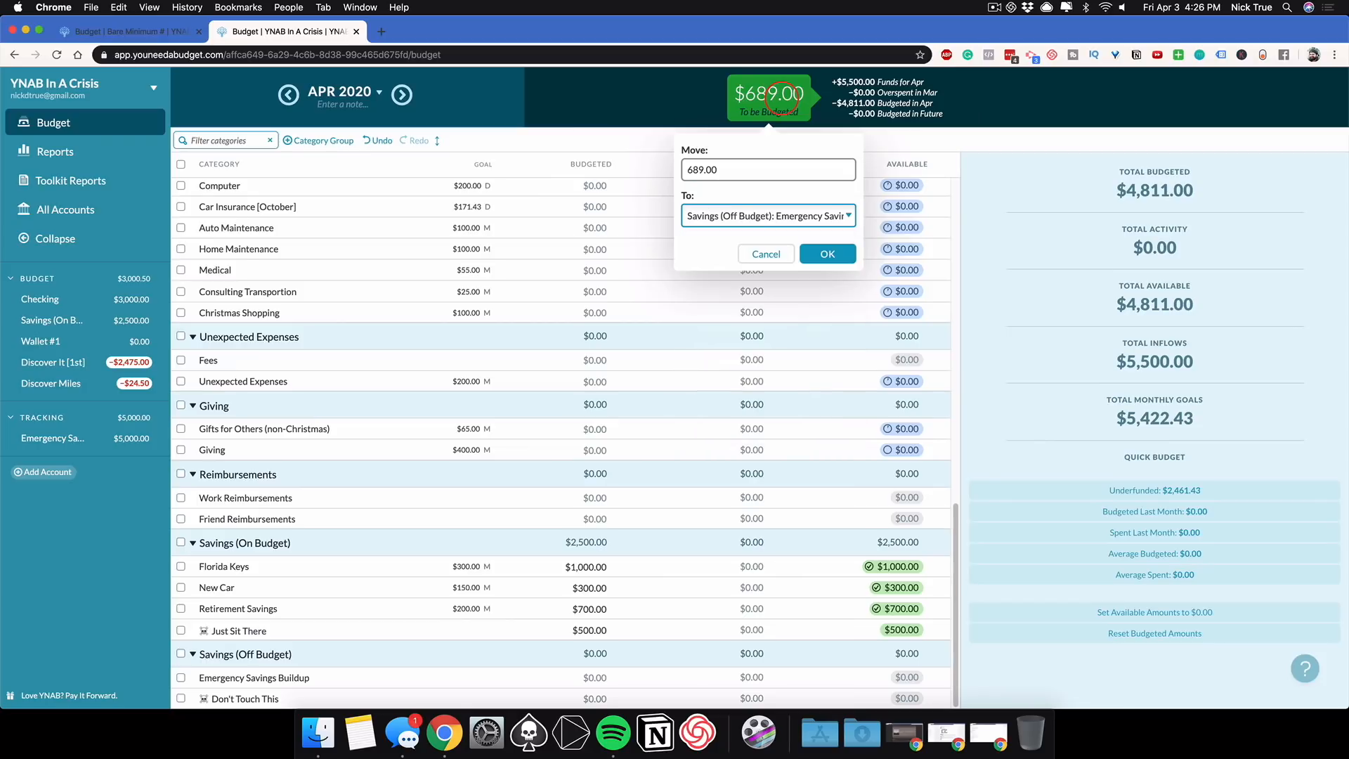
{"action": "left_click", "coordinate": [827, 254]}
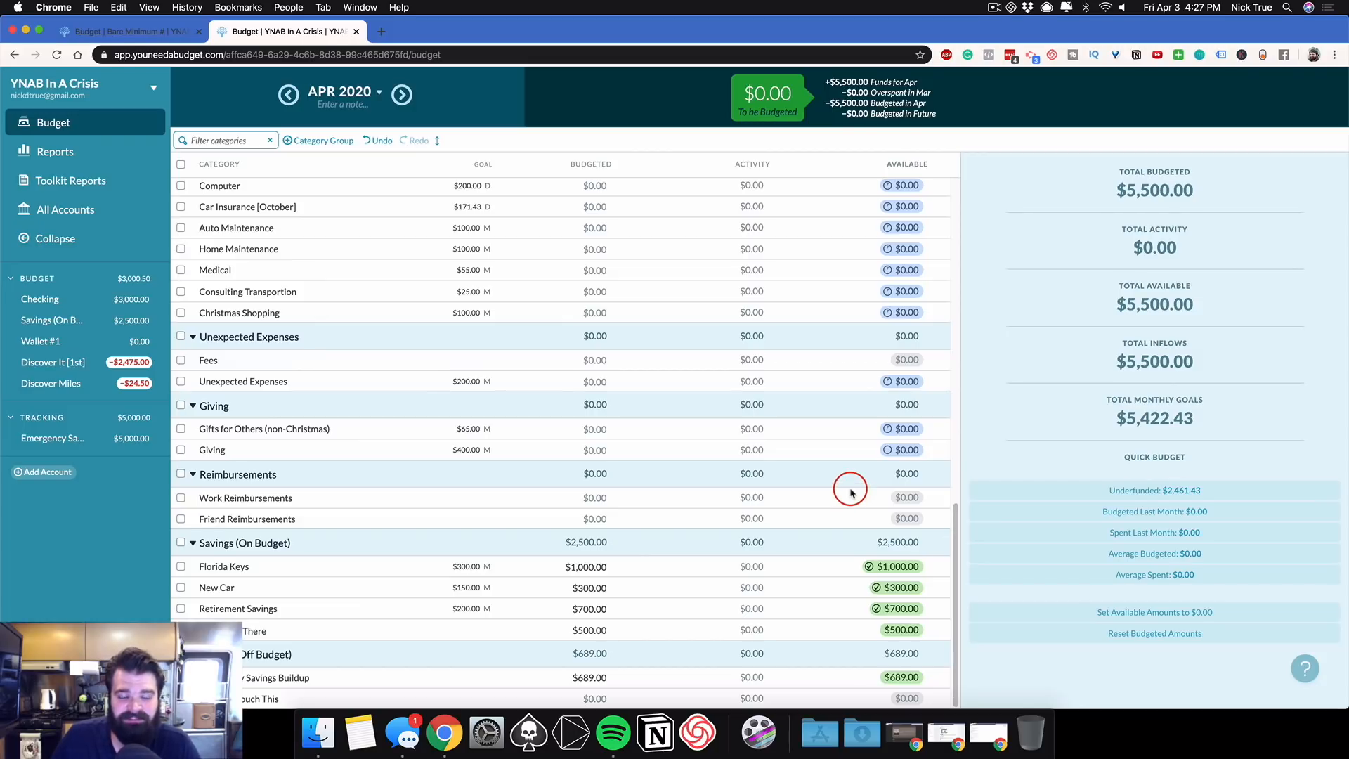
Open the budgeted amount of the Florida Keys category under Savings (On Budget) for editing.
{"action": "left_click_drag", "start_coordinate": [956, 510], "coordinate": [962, 200]}
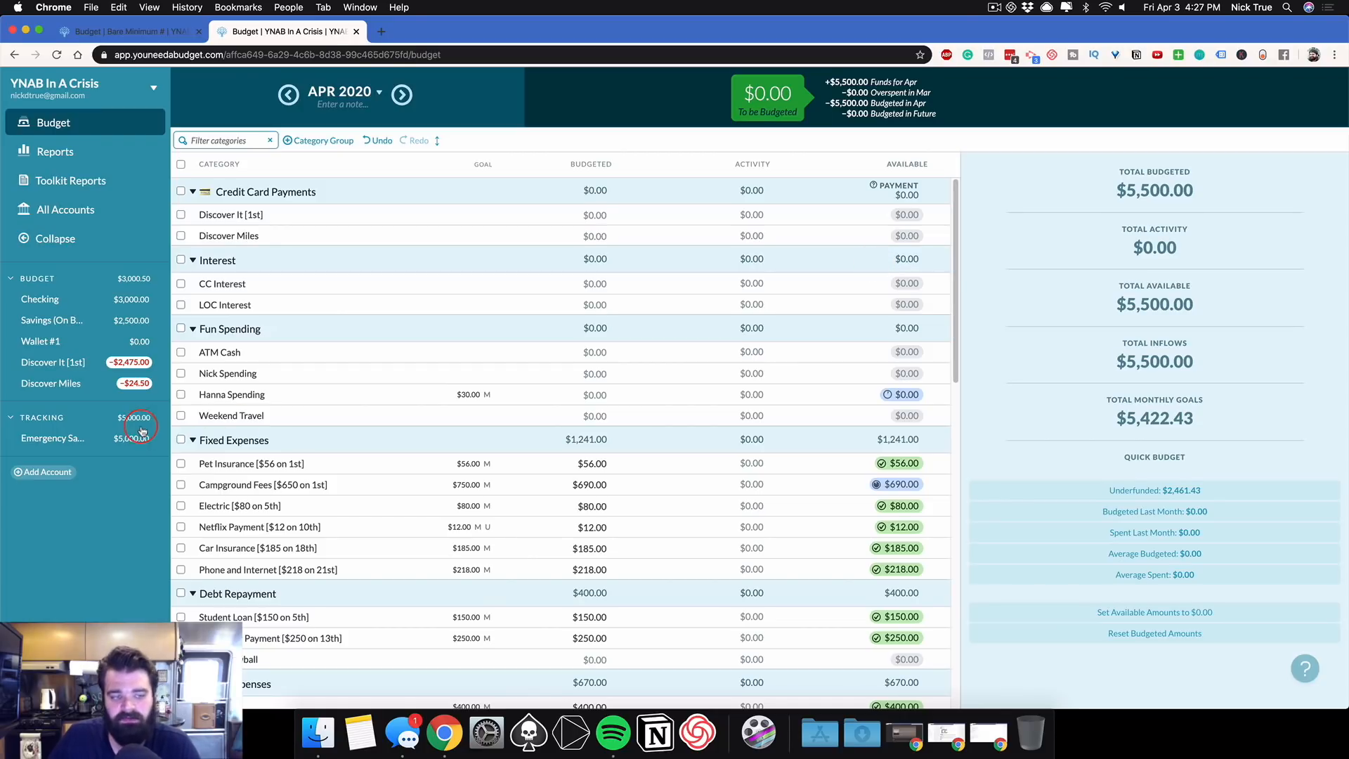
{"action": "left_click", "coordinate": [508, 420]}
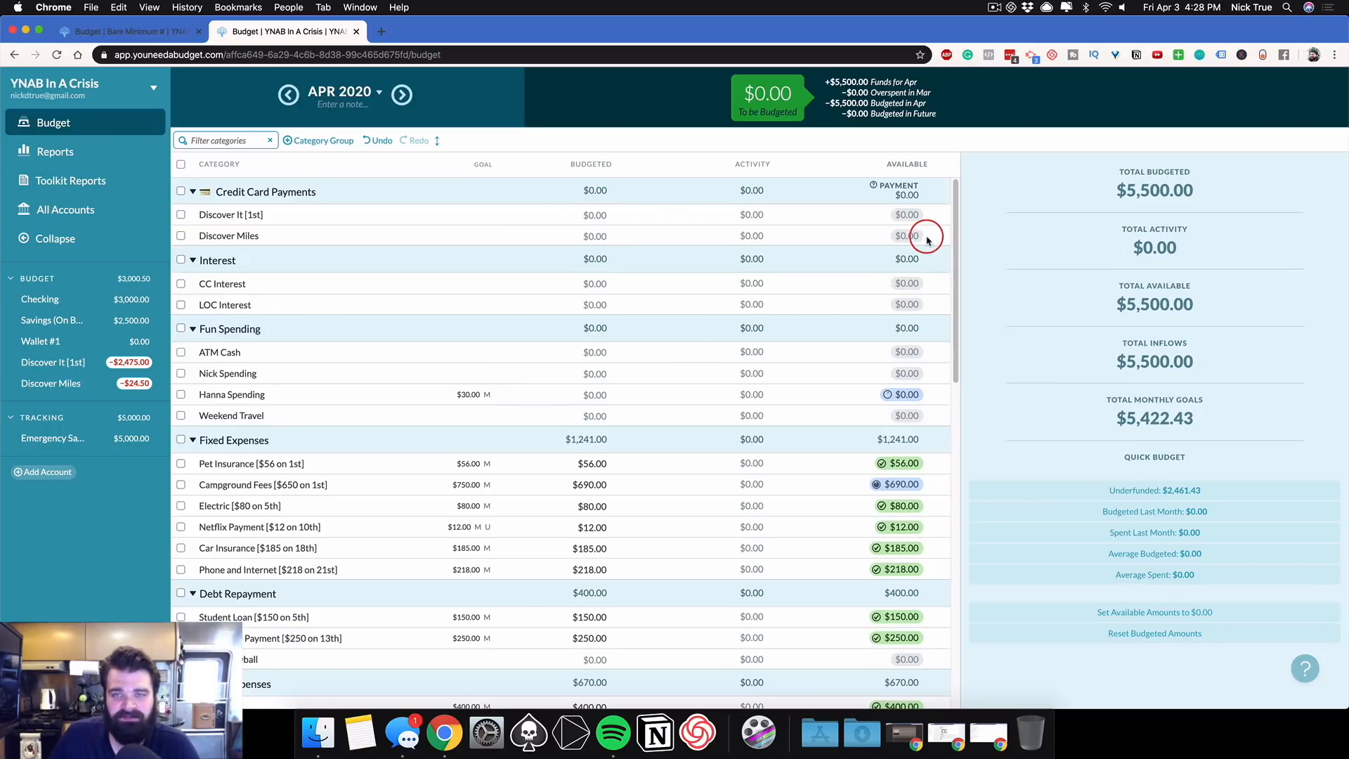
{"action": "left_click_drag", "start_coordinate": [957, 228], "coordinate": [991, 623]}
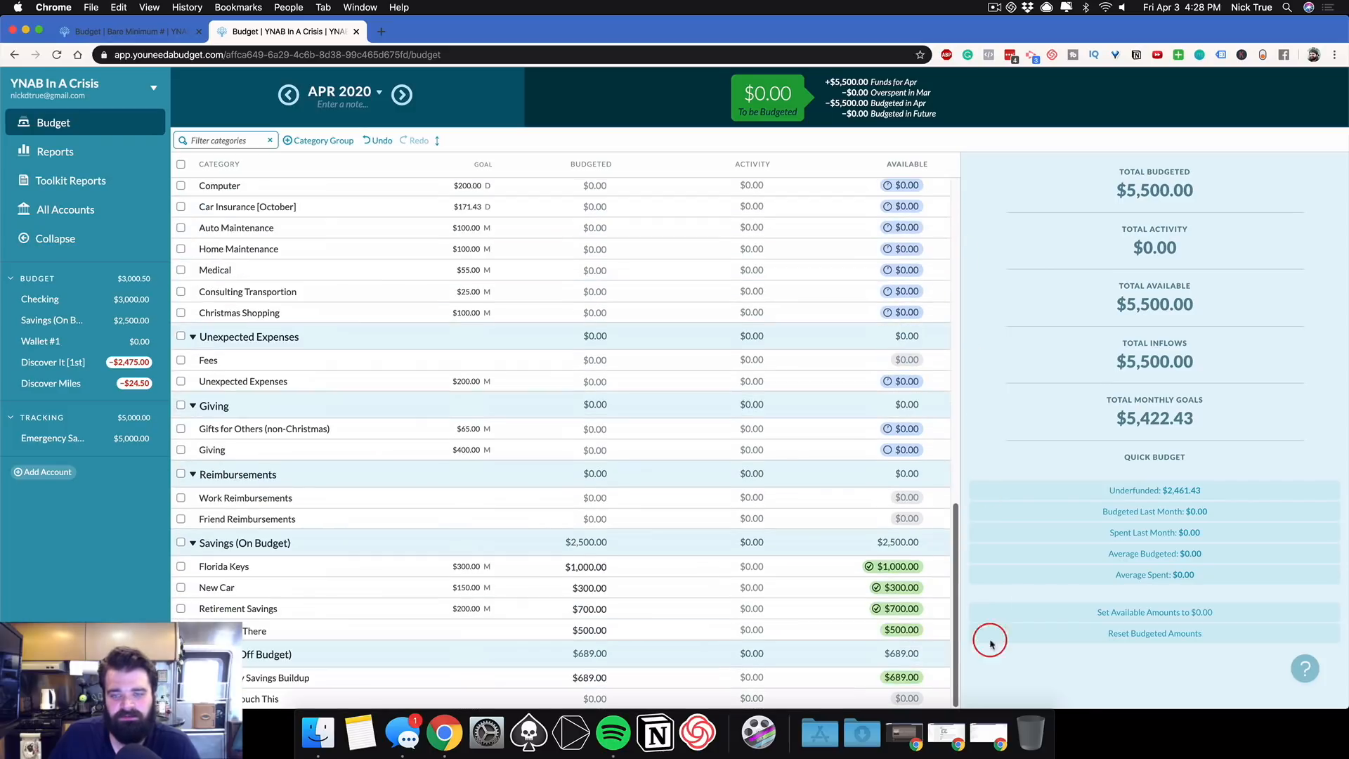
{"action": "left_click", "coordinate": [586, 568]}
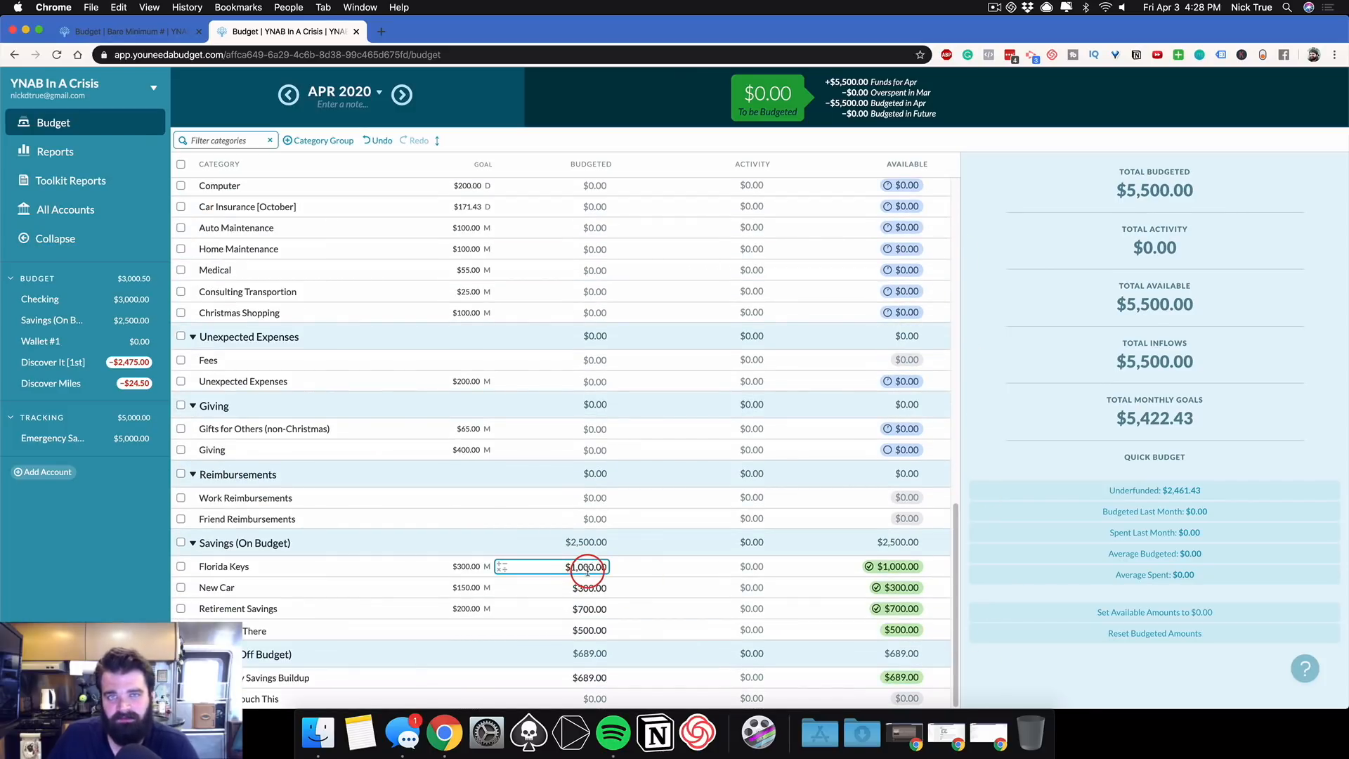